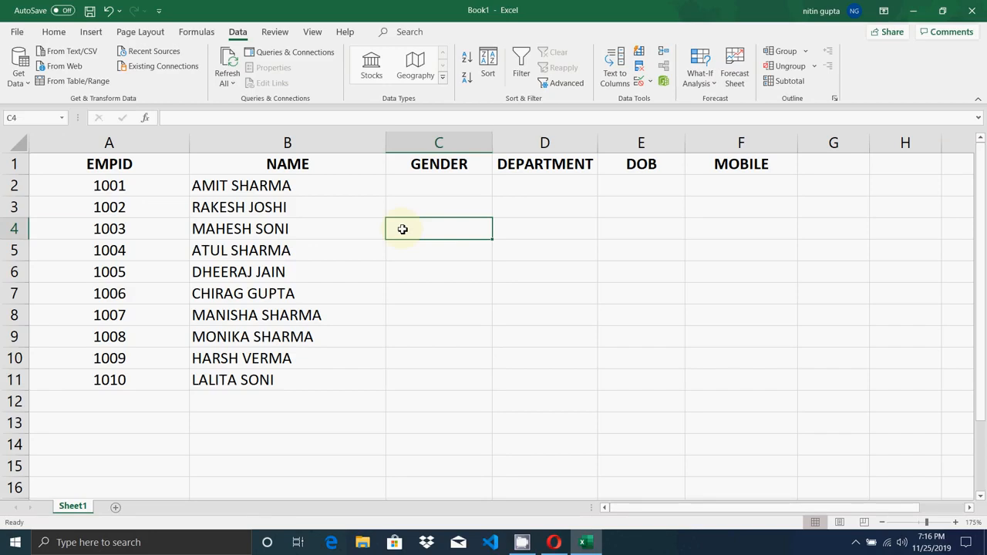
# - Review the table's cells and its header row, from EMPID across to MOBILE
pyautogui.click(415, 276)
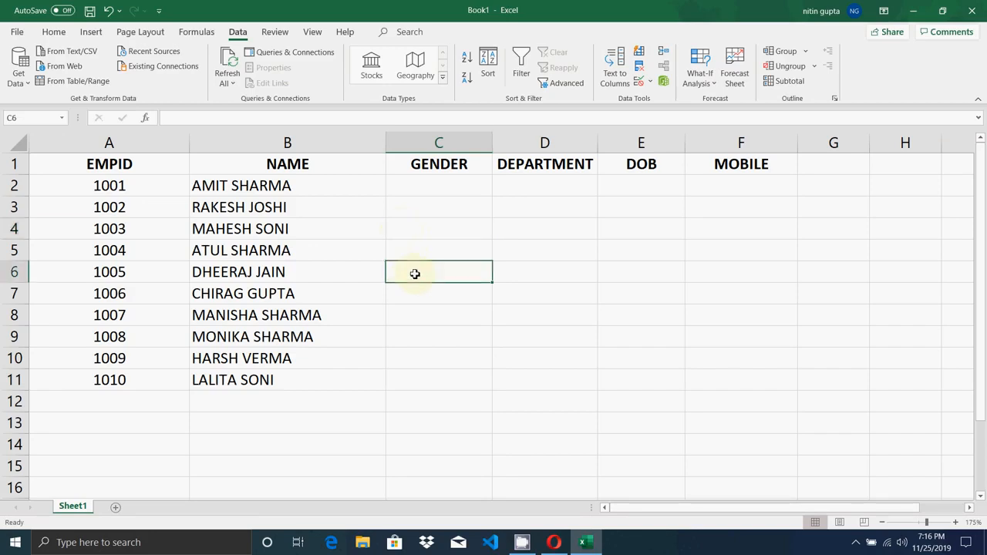
pyautogui.click(431, 192)
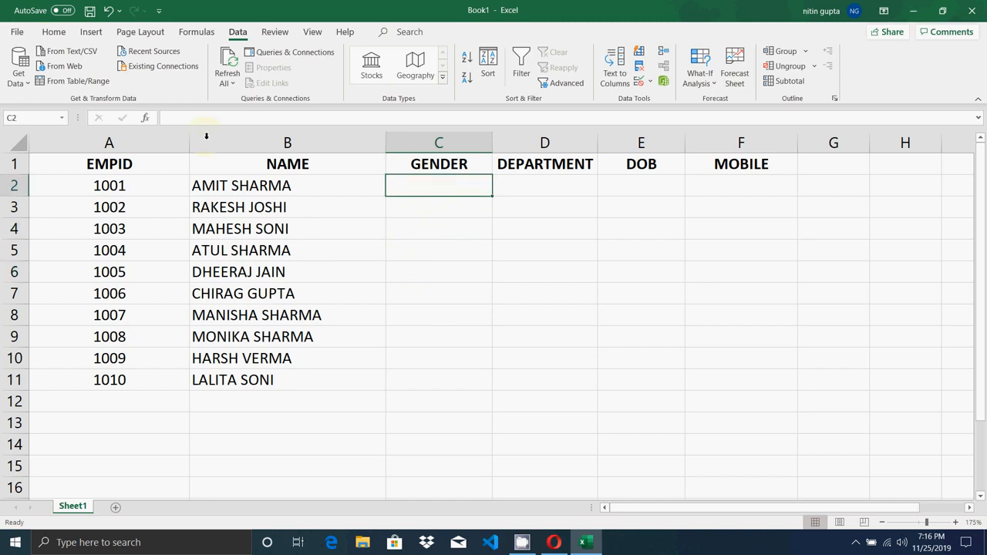
pyautogui.click(60, 34)
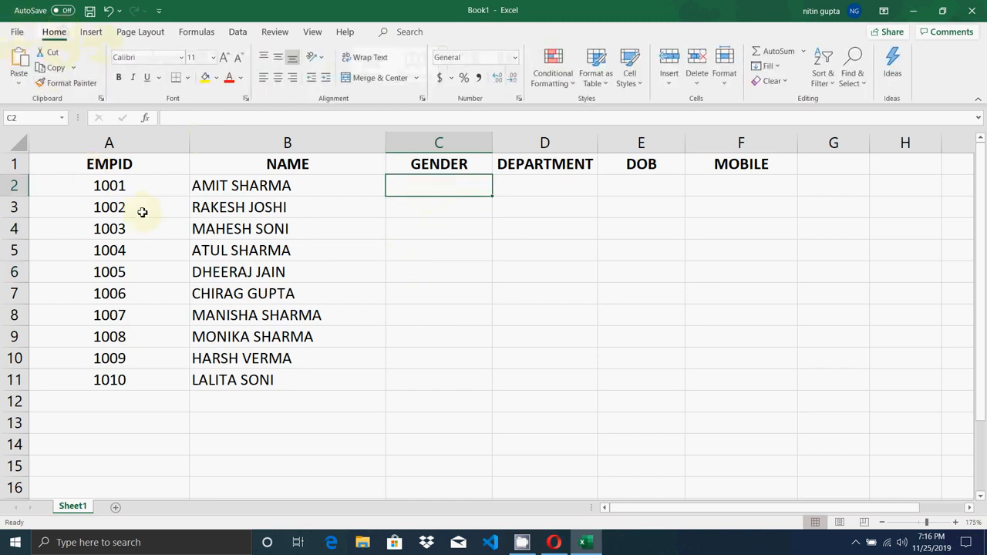
pyautogui.click(106, 205)
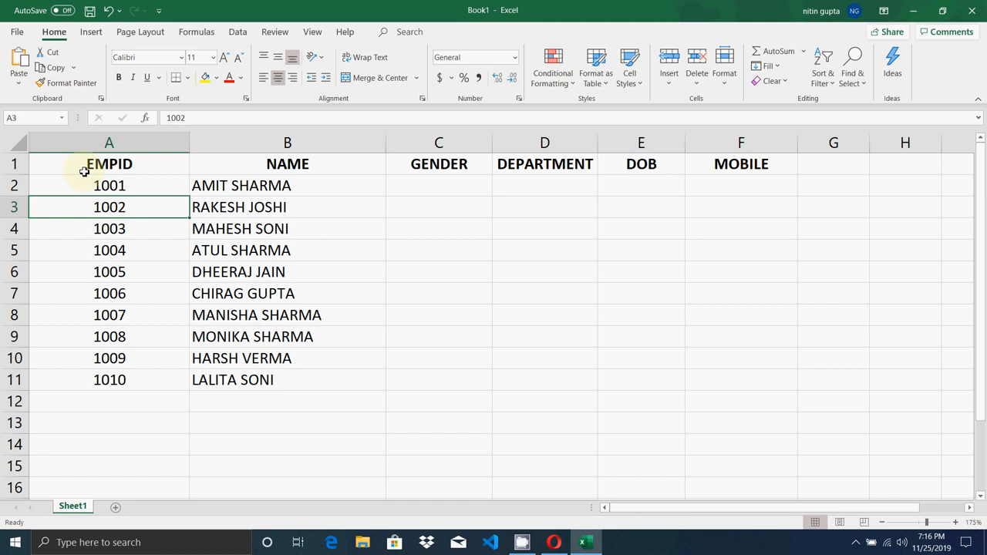
pyautogui.click(231, 294)
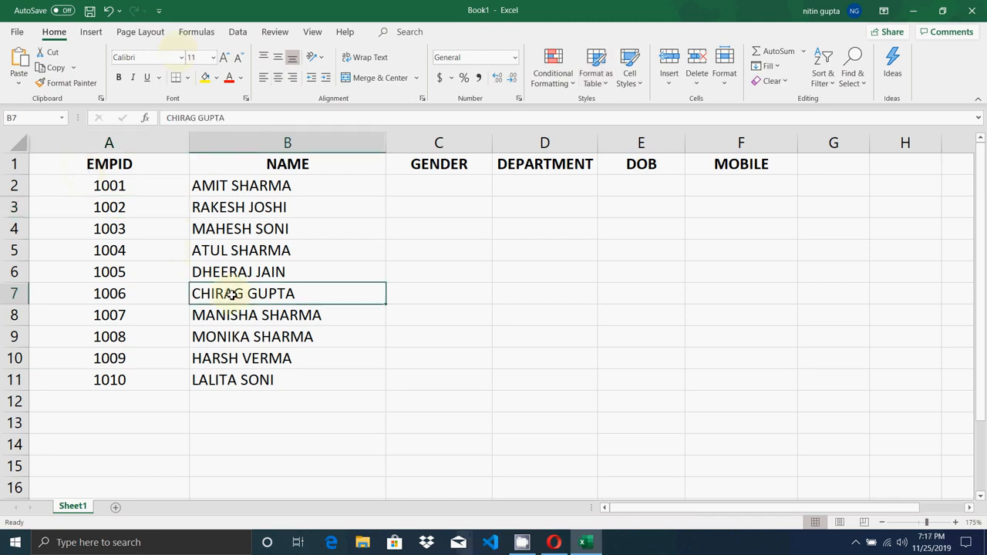
pyautogui.click(115, 168)
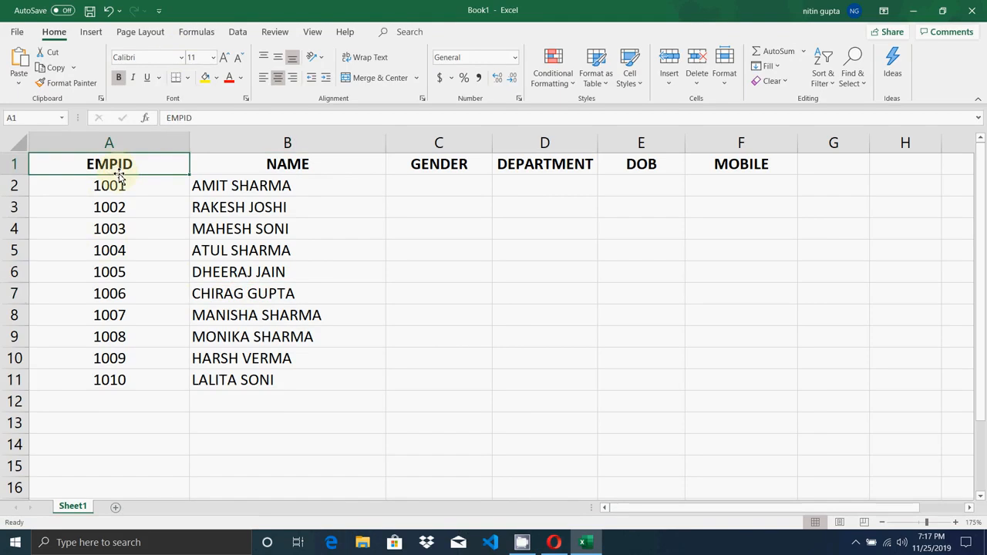
pyautogui.click(286, 165)
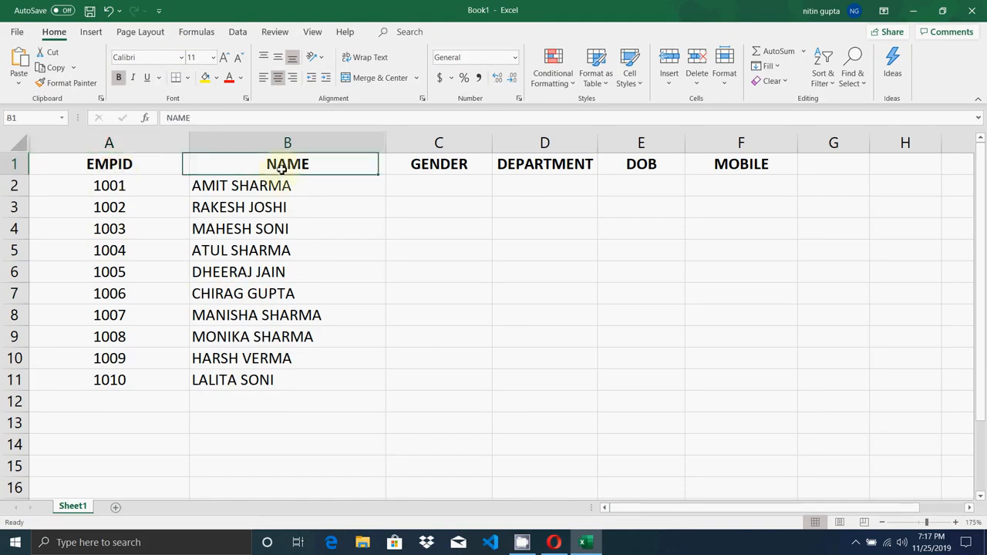
pyautogui.click(439, 171)
pyautogui.click(560, 167)
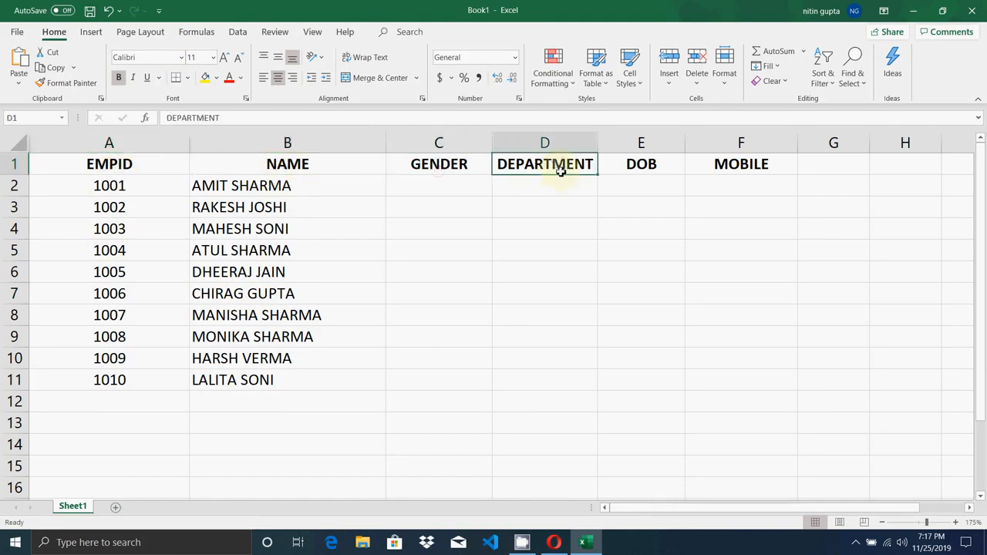
pyautogui.click(651, 164)
pyautogui.click(738, 166)
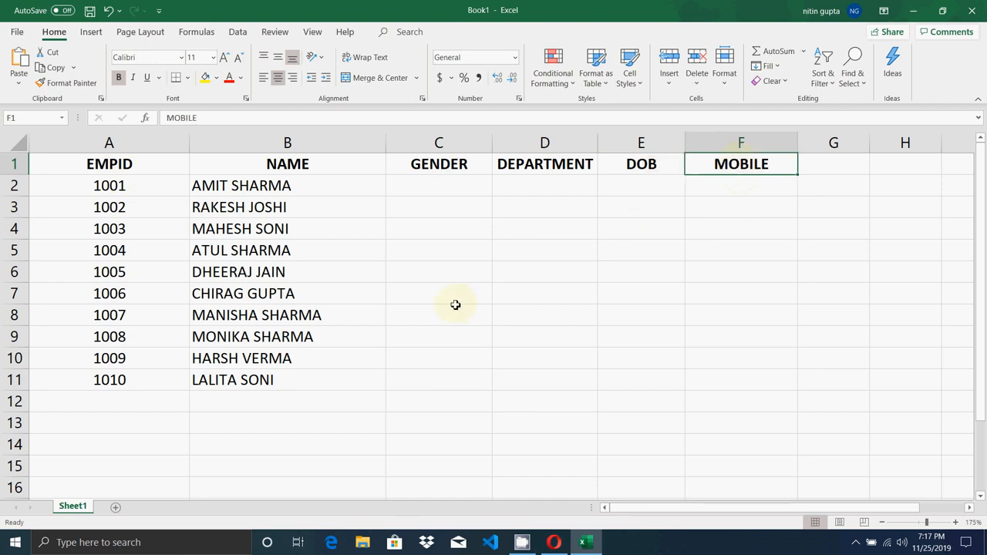
pyautogui.moveTo(455, 302); pyautogui.dragTo(456, 306)
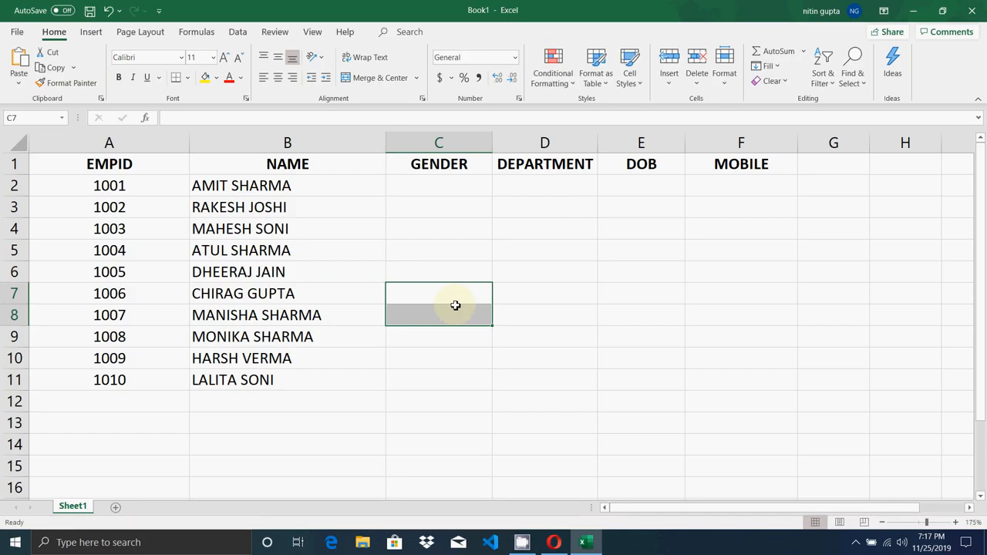
# - Move along row 2 with the arrow keys to cell F2 under MOBILE
pyautogui.press('Up')
pyautogui.press('Up')
pyautogui.press('Up')
pyautogui.press('Up')
pyautogui.press('Up')
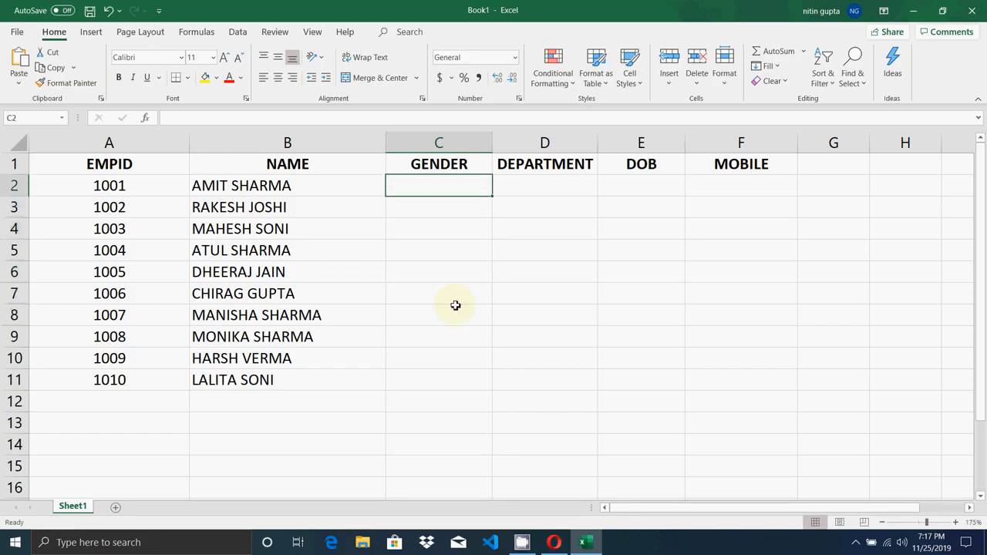
pyautogui.press('Right')
pyautogui.press('Left')
pyautogui.press('Right')
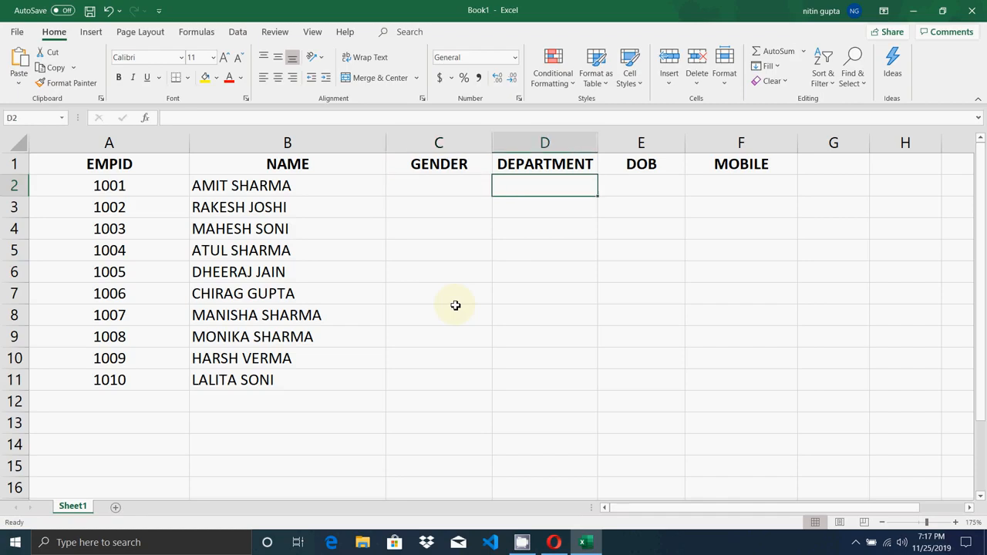
pyautogui.press('Left')
pyautogui.press('Right')
pyautogui.press('Right')
pyautogui.press('Right')
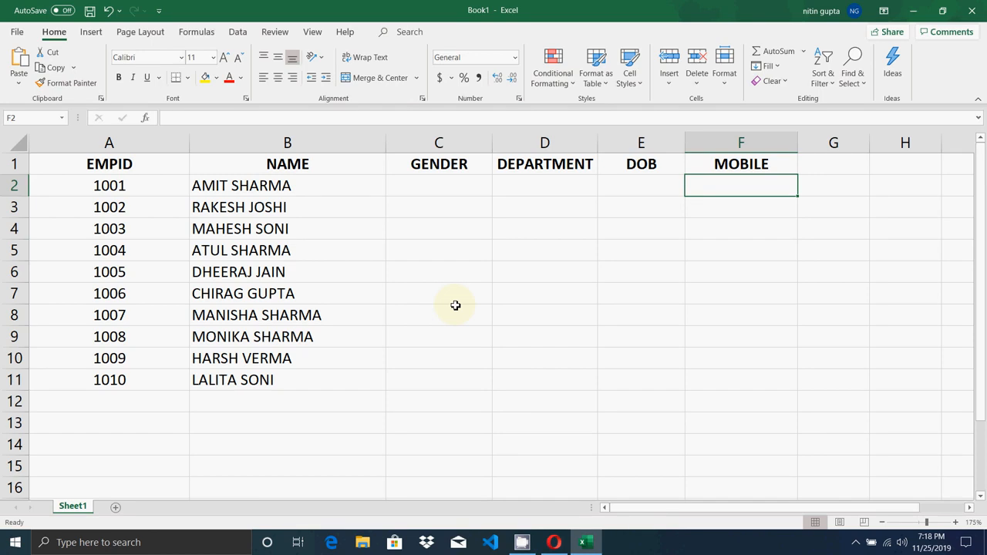
pyautogui.write('1')
pyautogui.press('BackSpace')
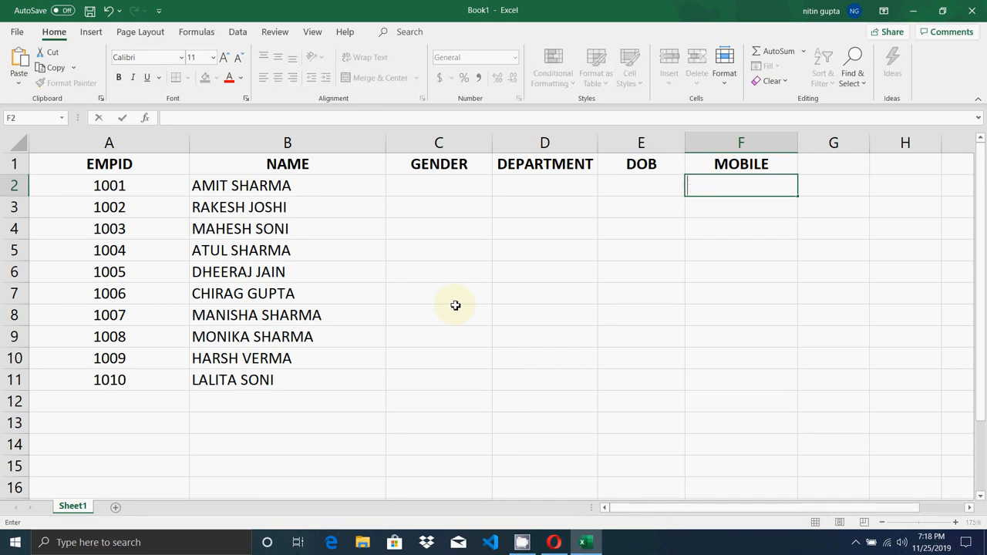
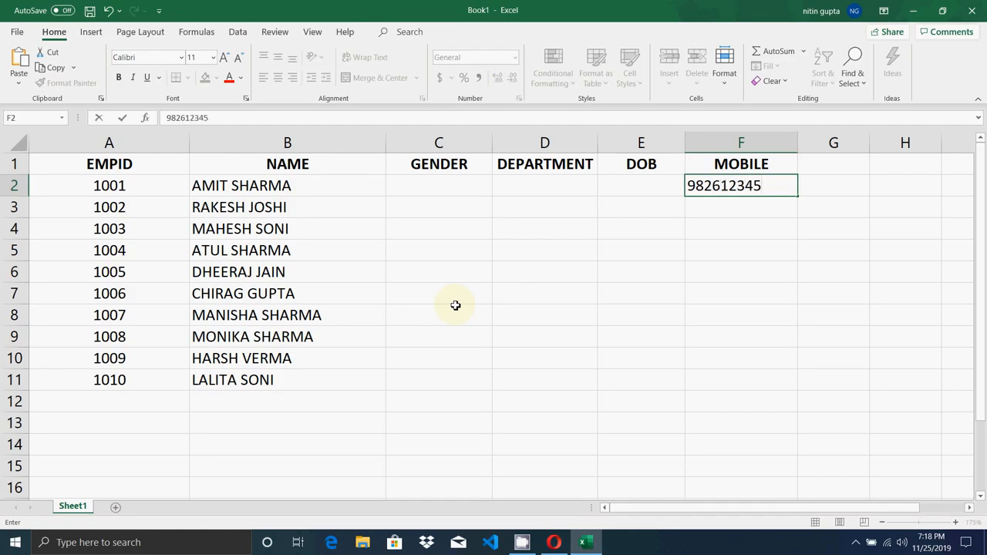
pyautogui.press('Return')
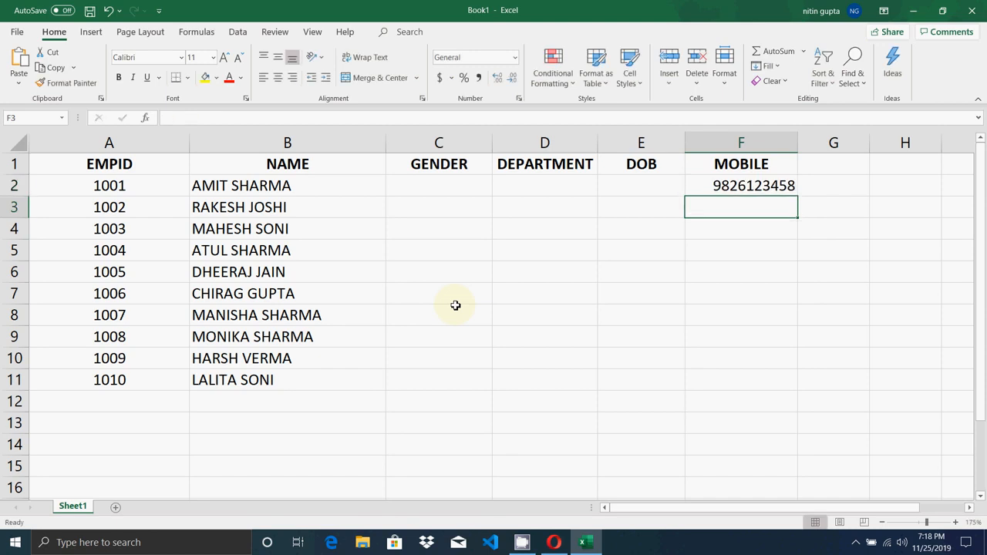
pyautogui.write('94258')
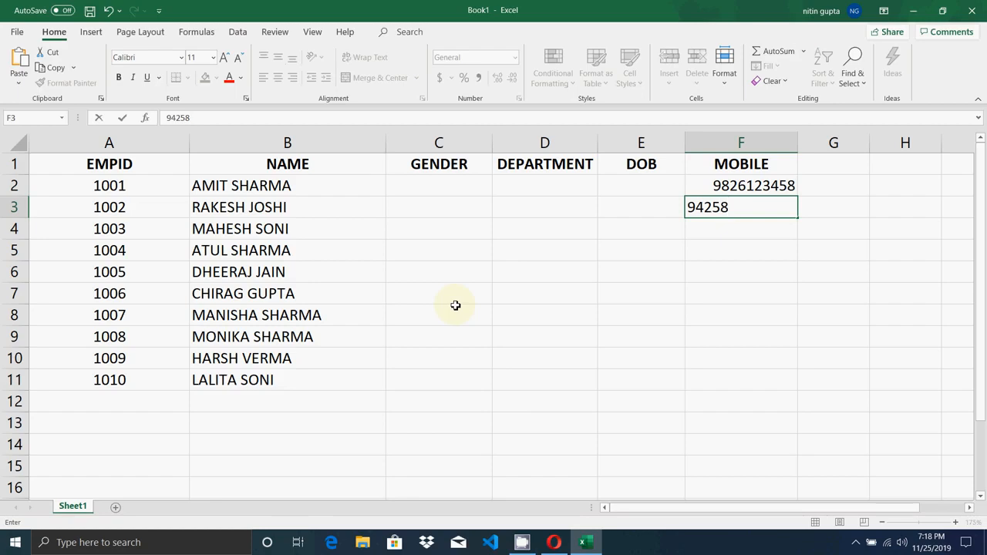
pyautogui.write('765')
pyautogui.press('Return')
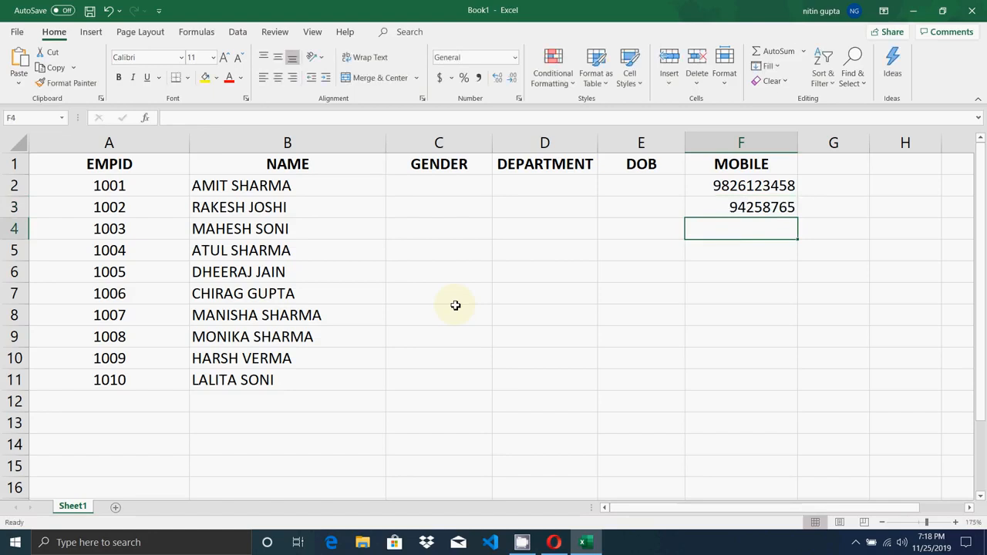
# - Move around the MOBILE column and extend a selection from F2 down to F11
pyautogui.press('Up')
pyautogui.press('Up')
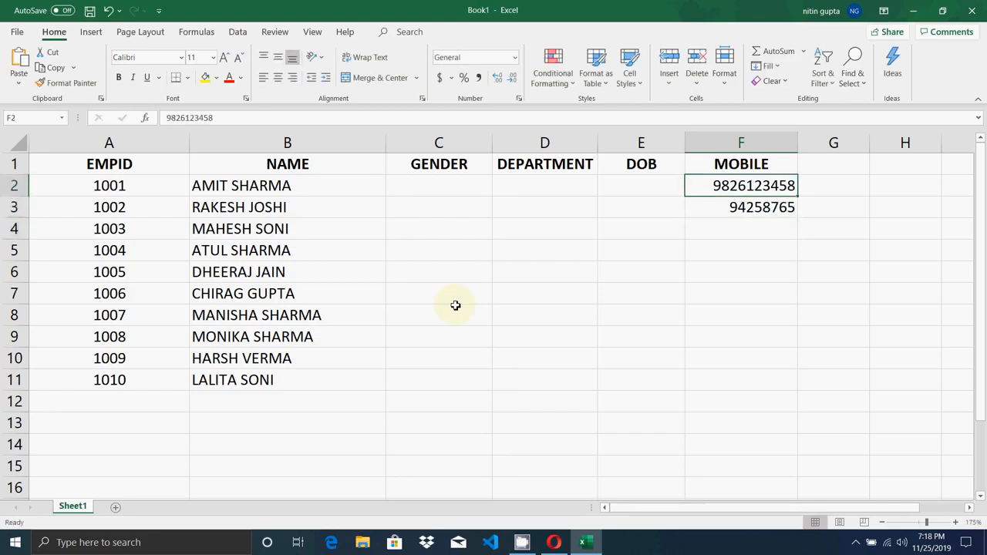
pyautogui.press('Down')
pyautogui.press('Down')
pyautogui.press('Up')
pyautogui.press('Up')
pyautogui.press('Down')
pyautogui.press('Down')
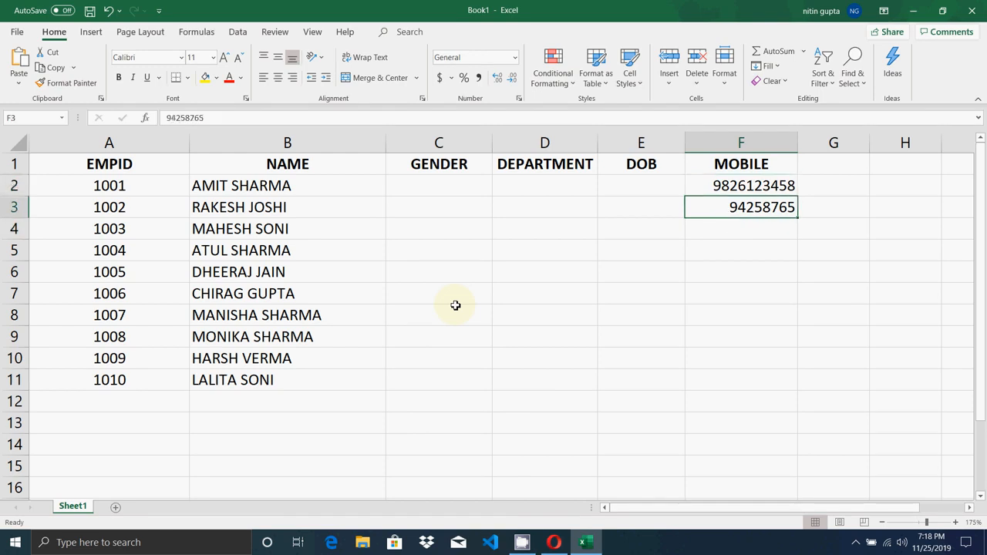
pyautogui.press('Up')
pyautogui.press('Up')
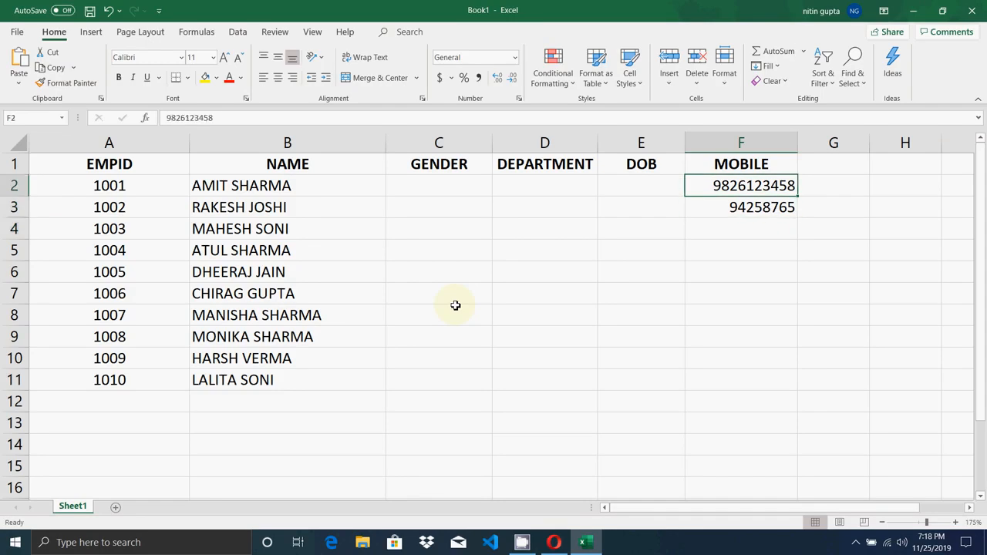
pyautogui.hotkey('shift', 'Down')
pyautogui.hotkey('shift', 'Down')
pyautogui.hotkey('shift', 'Down')
pyautogui.hotkey('shift', 'Down')
pyautogui.hotkey('shift', 'Down')
pyautogui.hotkey('shift', 'Down')
pyautogui.hotkey('shift', 'Down')
pyautogui.hotkey('shift', 'Down')
pyautogui.hotkey('shift', 'Down')
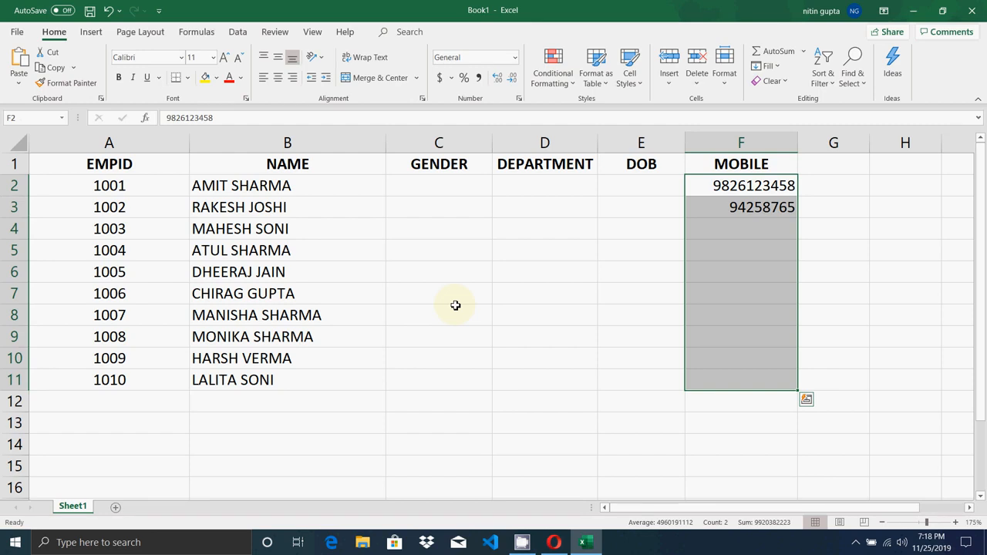
pyautogui.hotkey('shift', 'BackSpace')
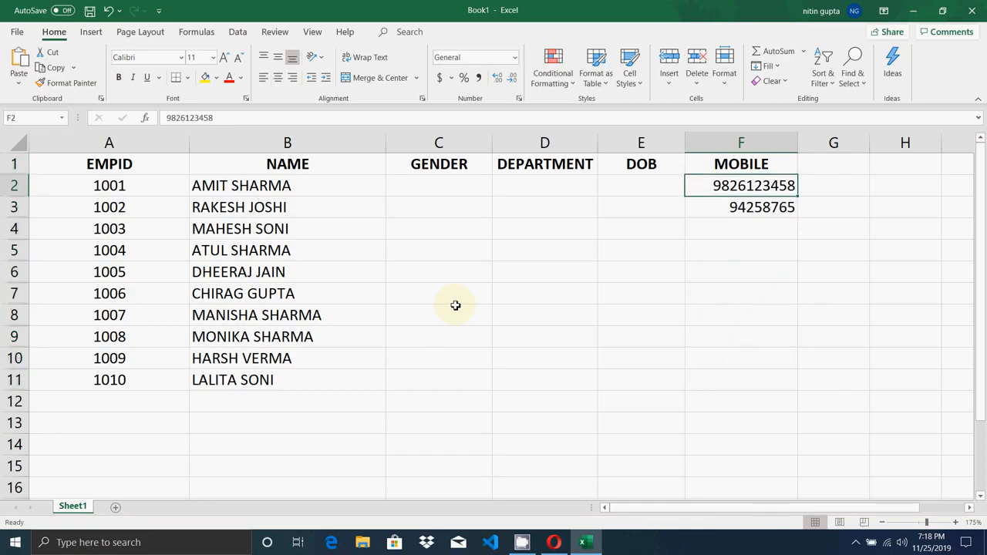
# - Clear the trial numbers from F2 and F3, then open Data Validation for the MOBILE cells
pyautogui.press('Delete')
pyautogui.press('Down')
pyautogui.press('Delete')
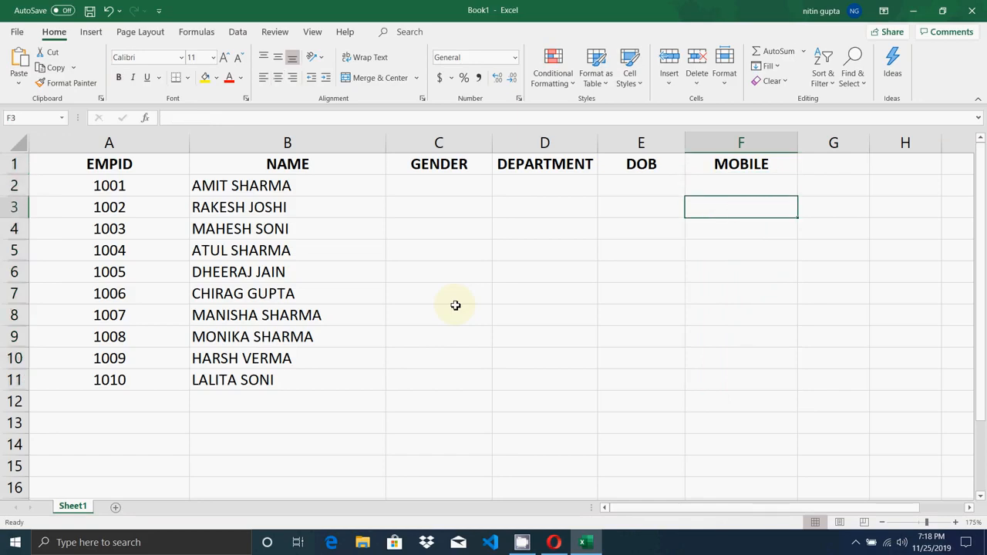
pyautogui.press('Up')
pyautogui.hotkey('shift', 'Down')
pyautogui.hotkey('shift', 'Down')
pyautogui.hotkey('shift', 'Down')
pyautogui.hotkey('shift', 'Down')
pyautogui.hotkey('shift', 'Down')
pyautogui.hotkey('shift', 'Down')
pyautogui.hotkey('shift', 'Down')
pyautogui.hotkey('shift', 'Down')
pyautogui.hotkey('shift', 'Down')
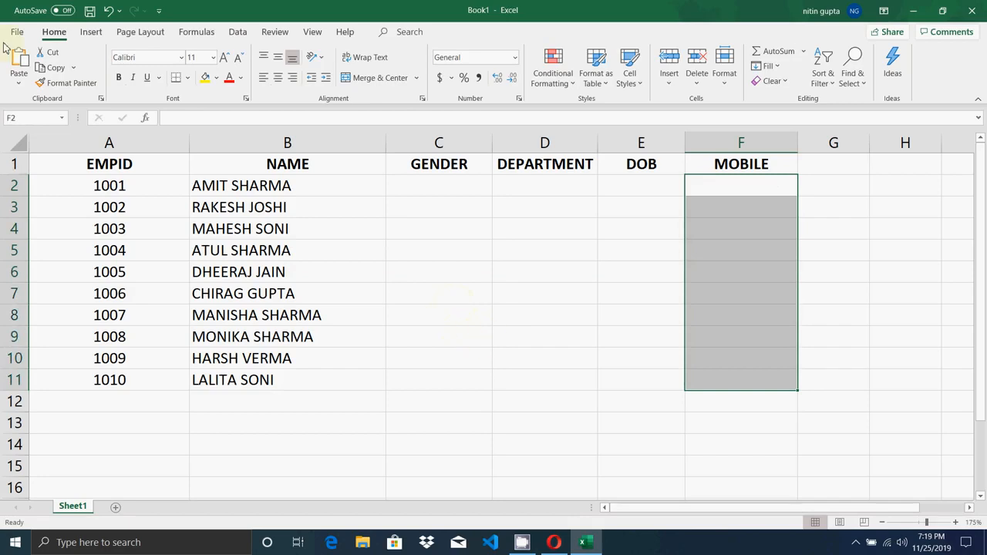
pyautogui.click(238, 33)
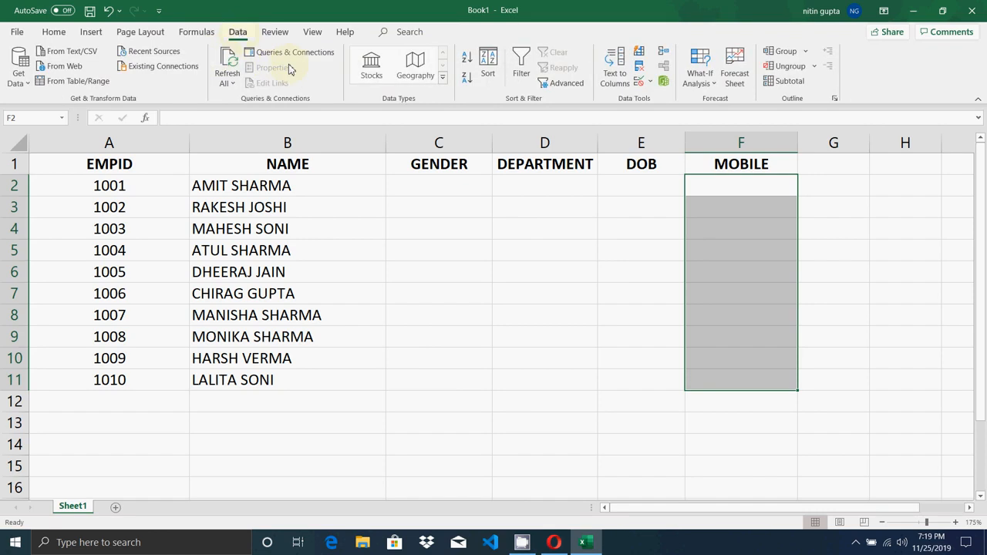
pyautogui.click(650, 84)
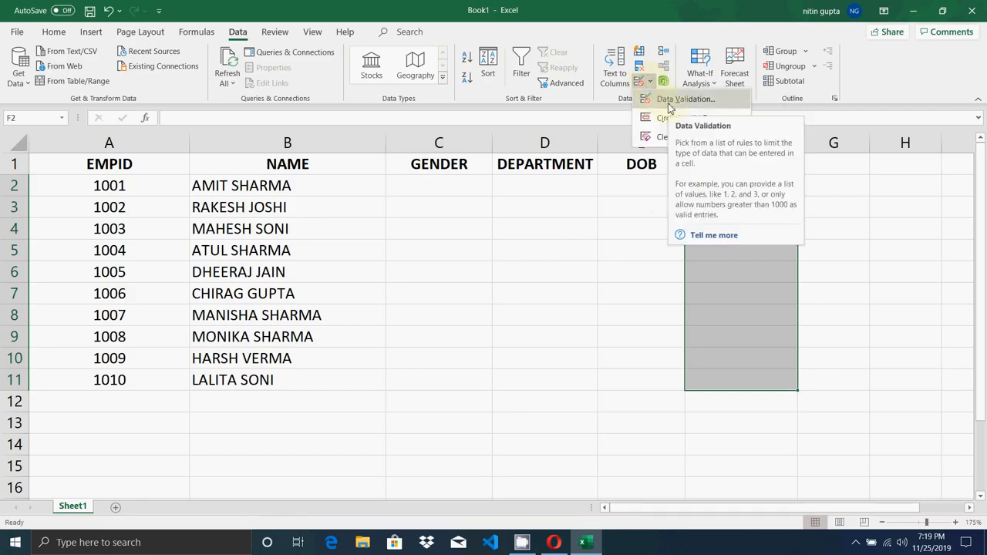
pyautogui.click(668, 102)
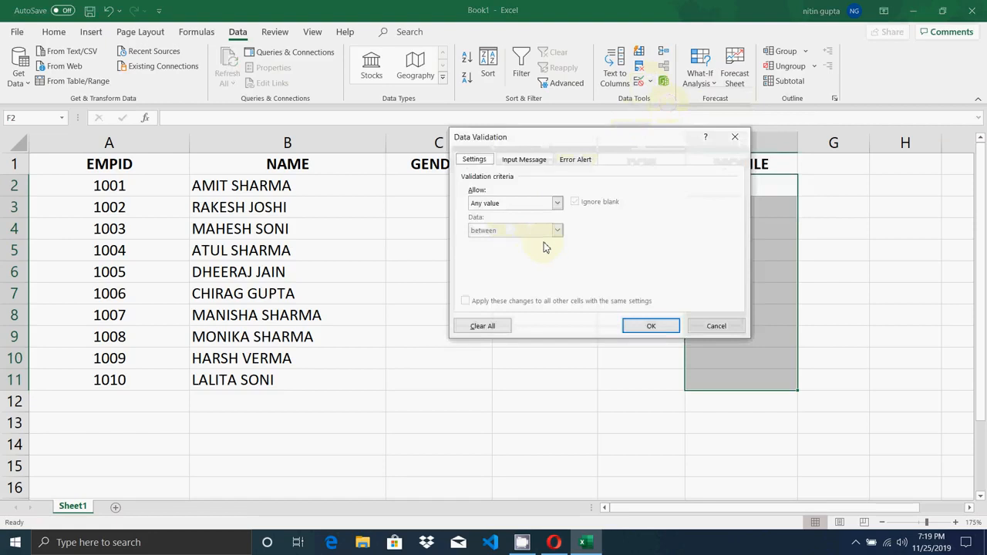
# - Set the rule to allow a text length between 10 and 10
pyautogui.click(557, 203)
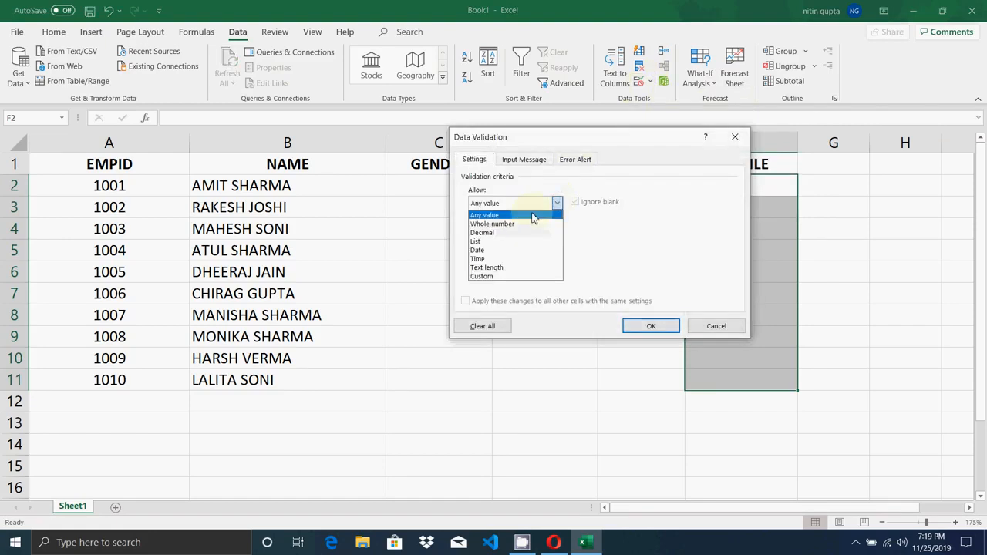
pyautogui.click(509, 268)
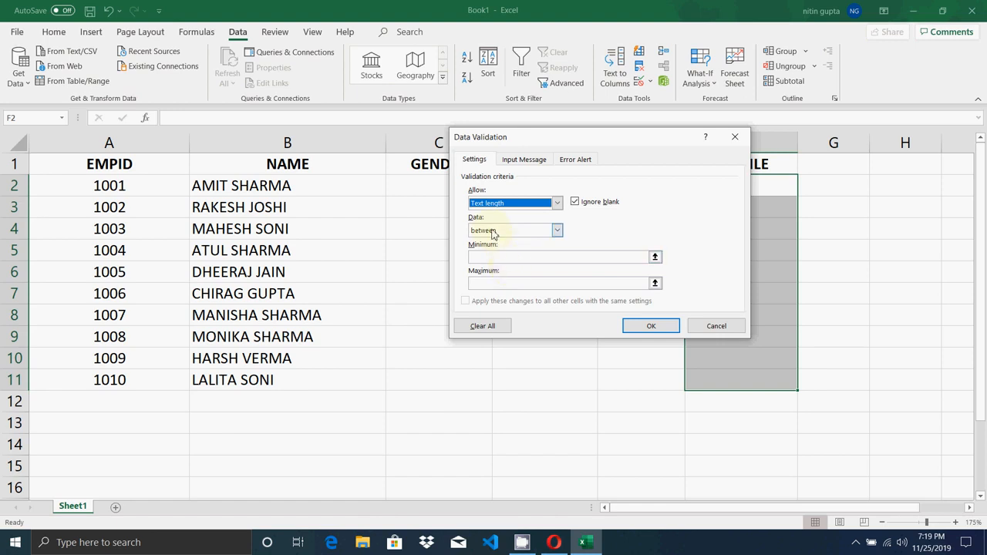
pyautogui.click(554, 230)
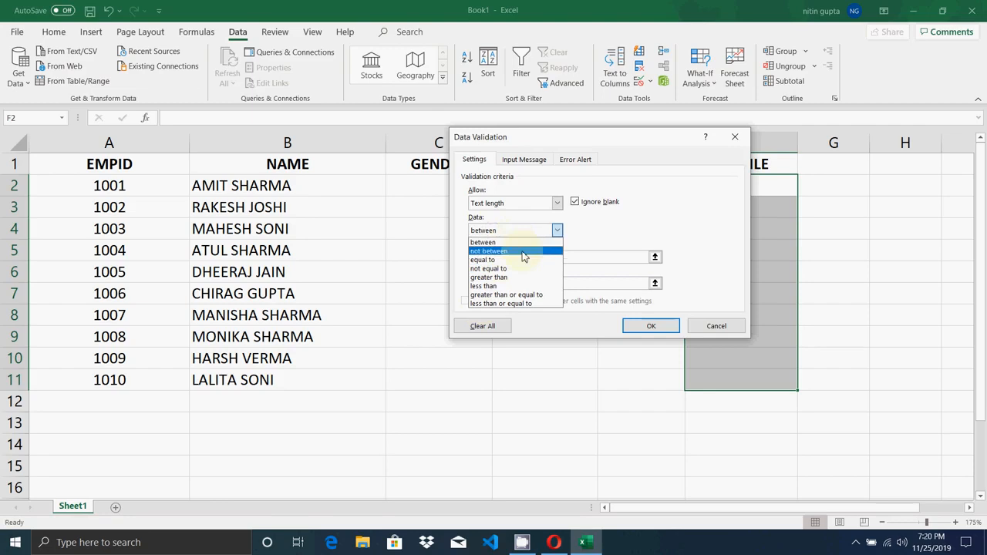
pyautogui.click(505, 243)
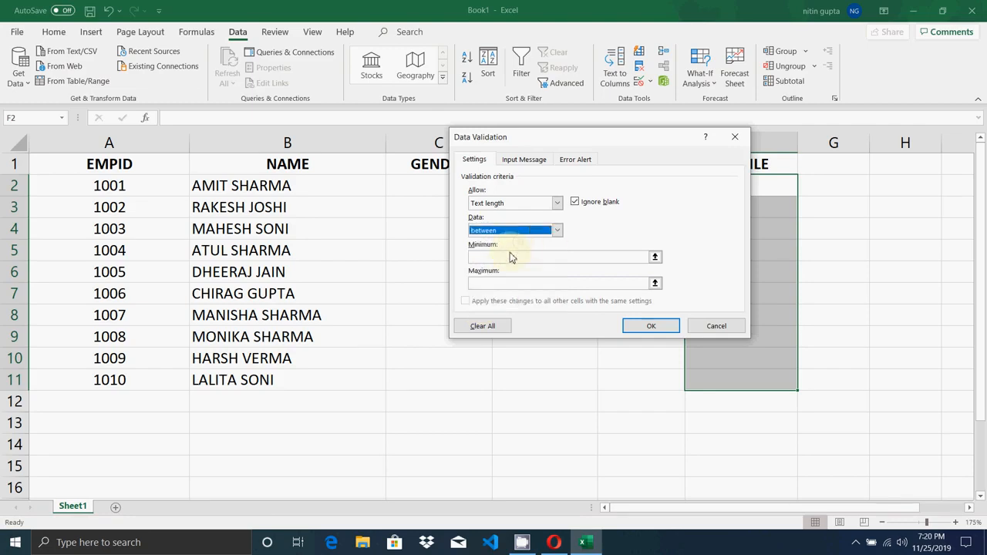
pyautogui.click(483, 257)
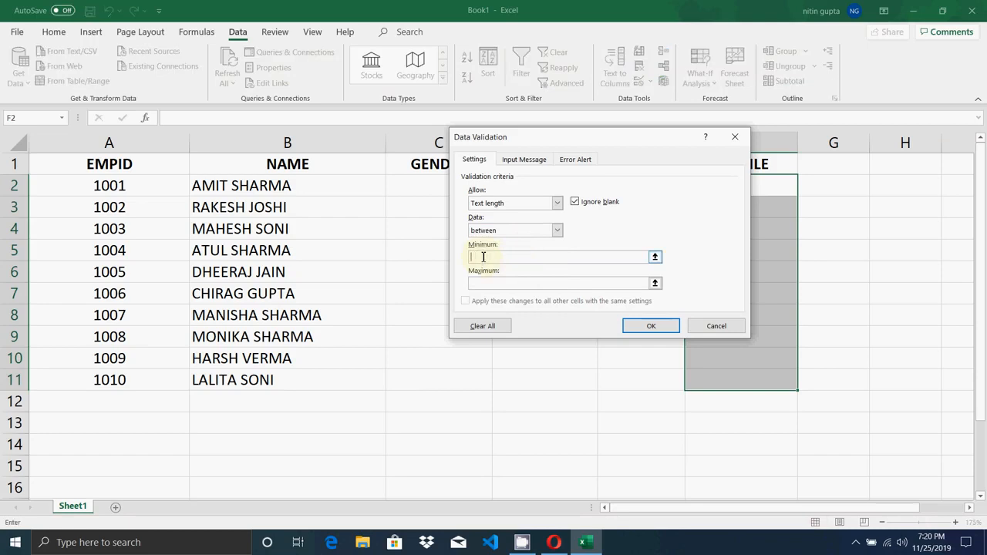
pyautogui.write('10')
pyautogui.click(484, 283)
pyautogui.write('10')
# - Add the error alert message 'accept 10 digit mobile no' and apply the rule
pyautogui.click(572, 162)
pyautogui.click(631, 262)
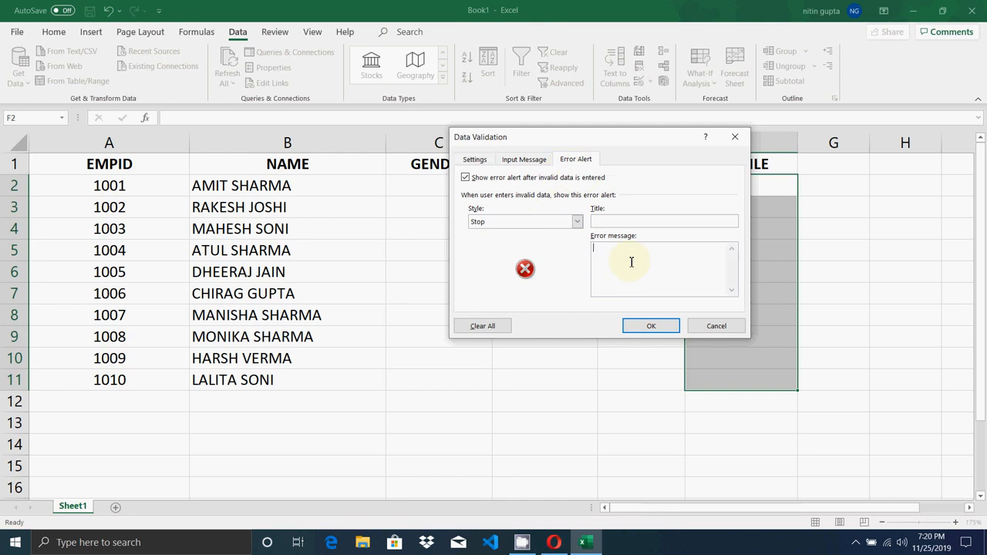
pyautogui.write('accept 10 digit mobile no')
pyautogui.click(650, 327)
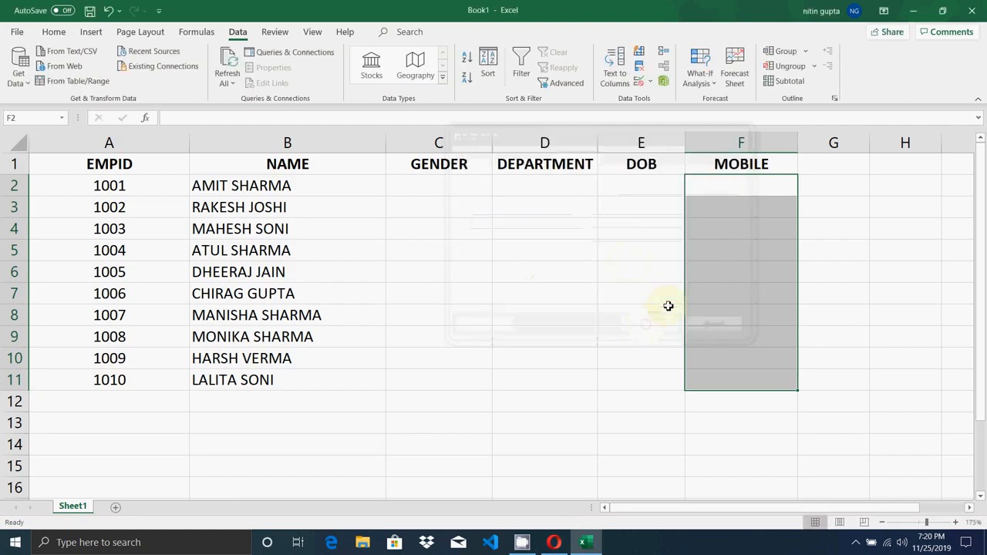
pyautogui.click(731, 179)
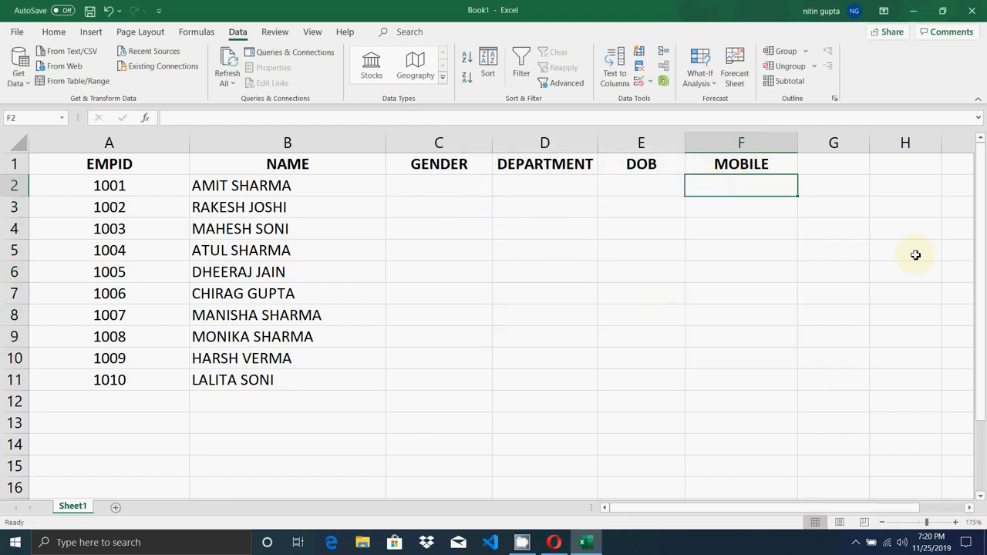
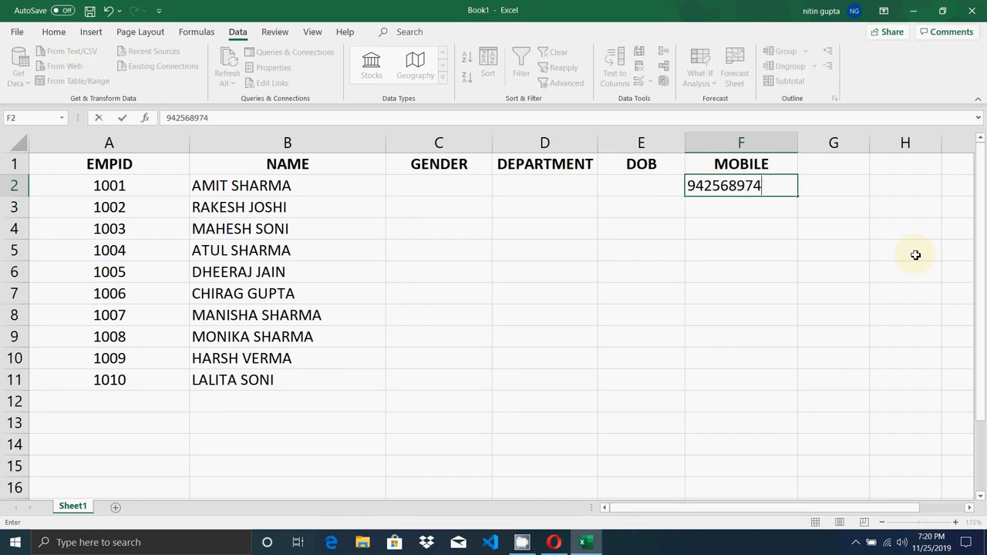
pyautogui.press('Return')
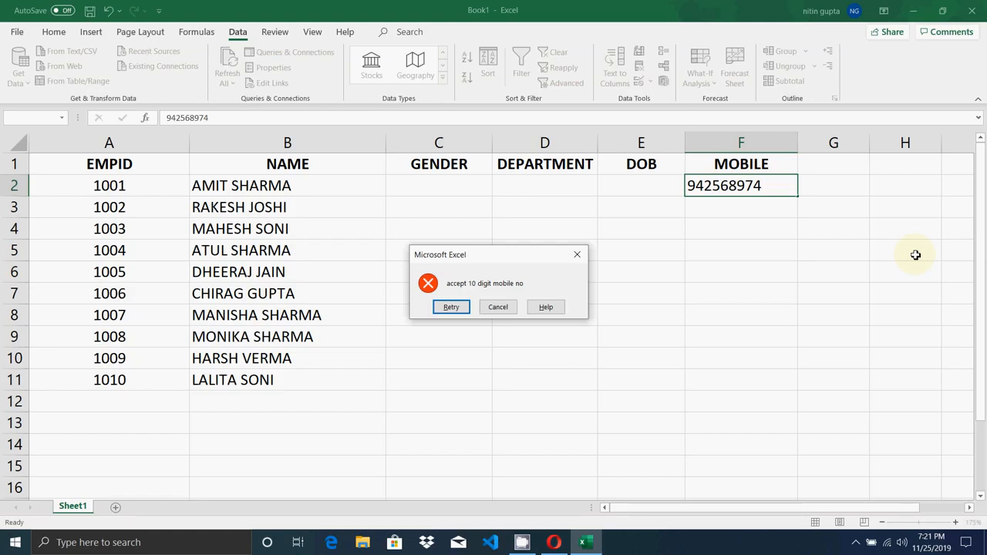
pyautogui.press('Return')
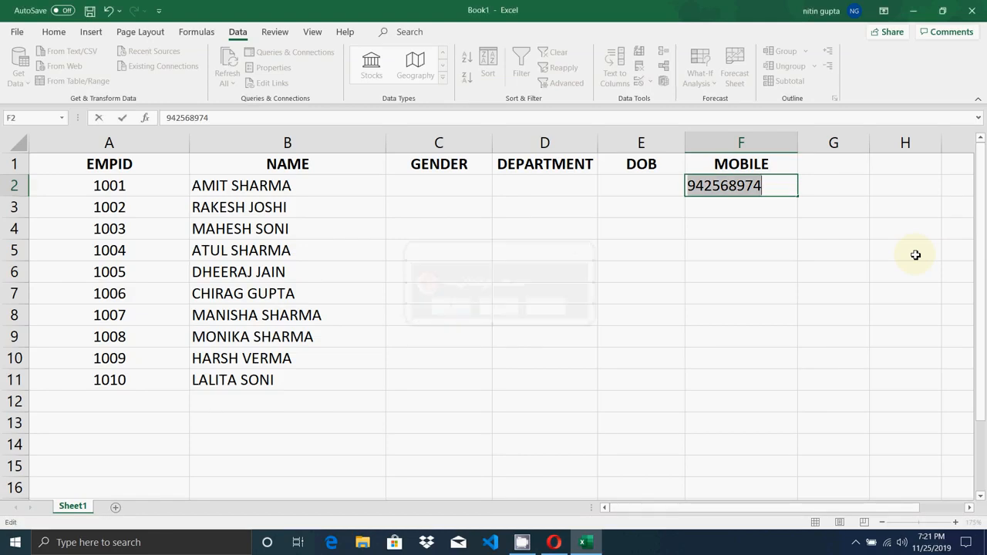
pyautogui.press('End')
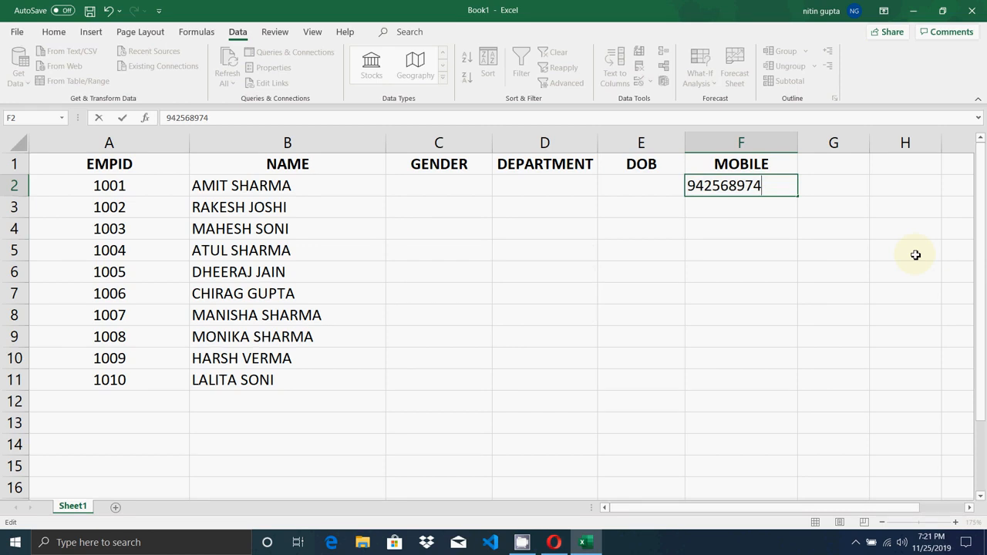
pyautogui.press('Return')
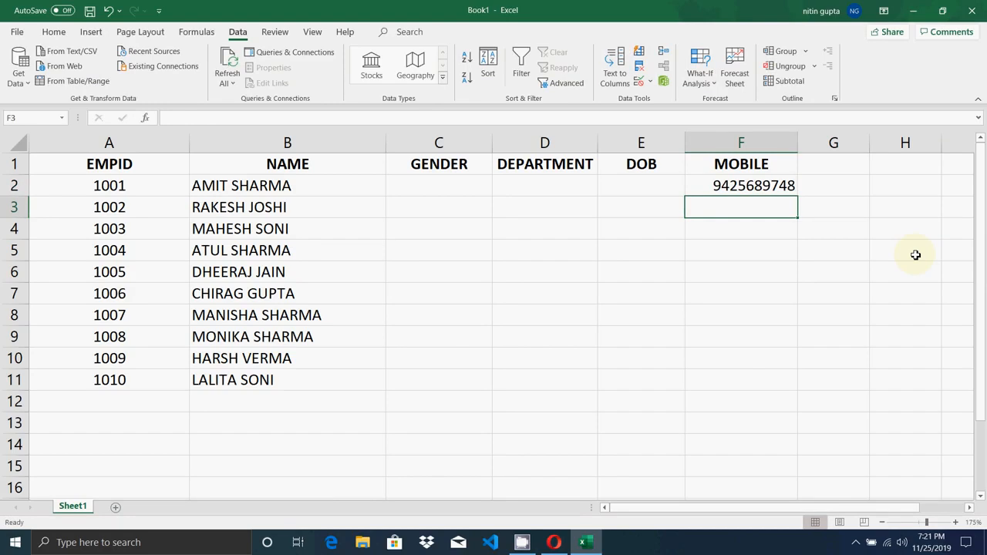
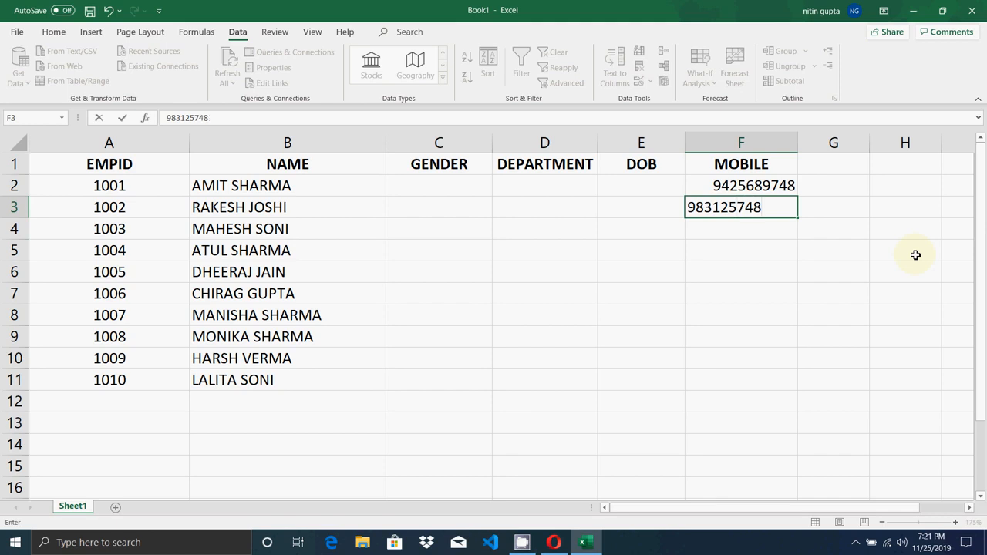
pyautogui.hotkey('ctrl', 'Return')
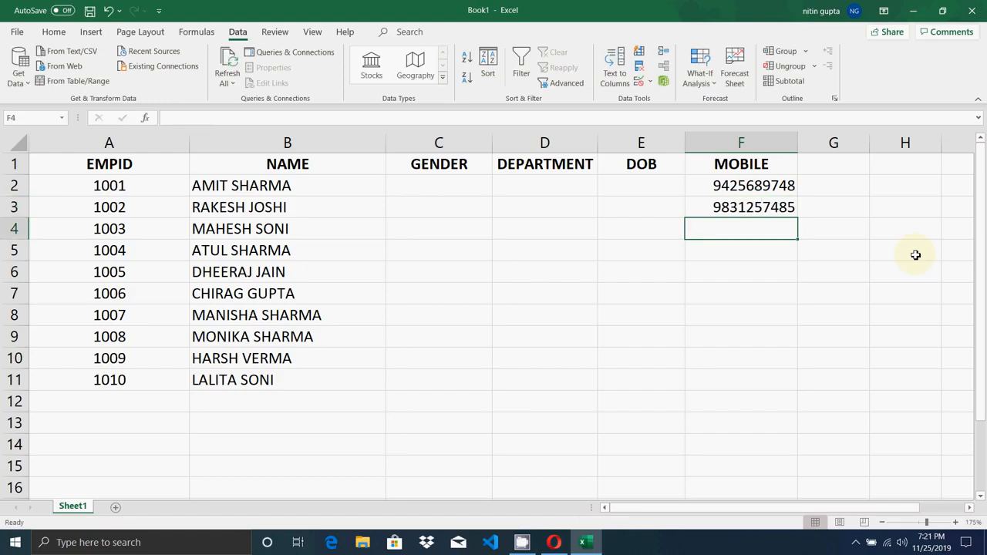
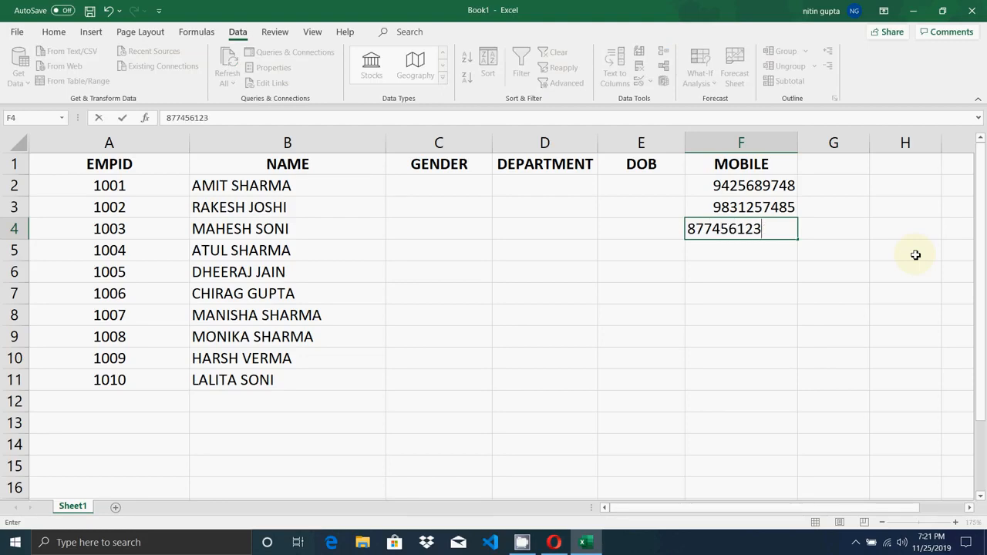
pyautogui.press('Return')
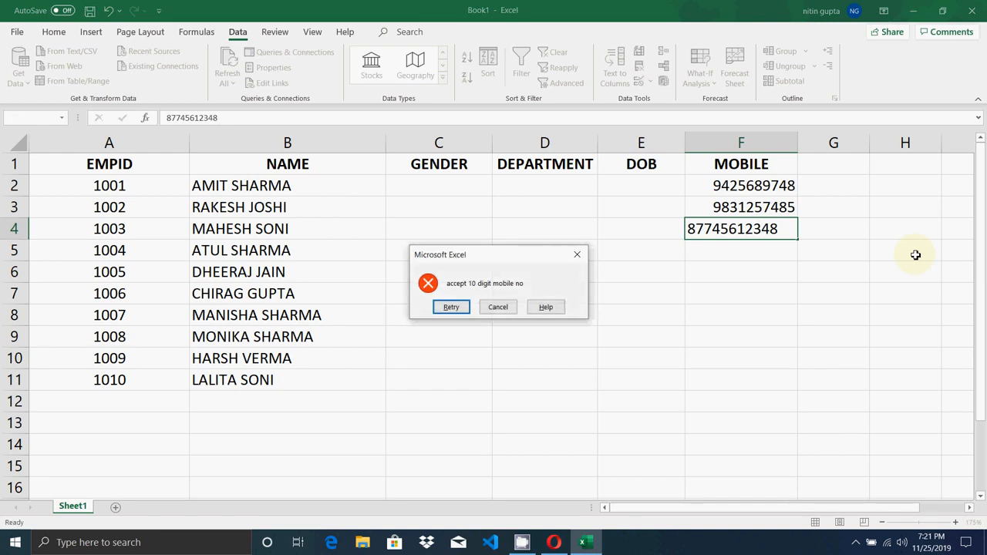
pyautogui.press('Return')
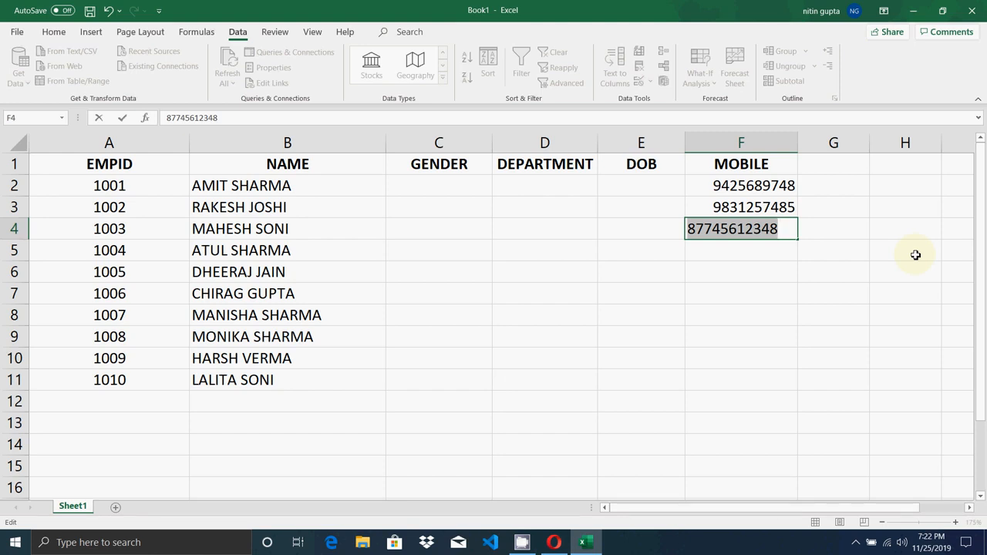
pyautogui.press('Escape')
pyautogui.press('Down')
pyautogui.press('Down')
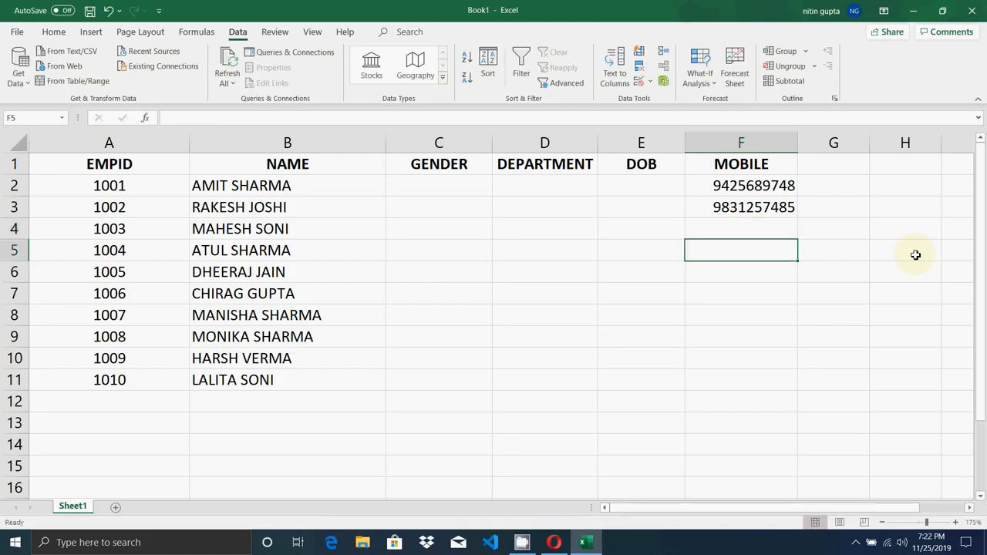
# - Move from F2 to the DOB column and select cells E2 through E11
pyautogui.press('Up')
pyautogui.press('Up')
pyautogui.press('Up')
pyautogui.press('Up')
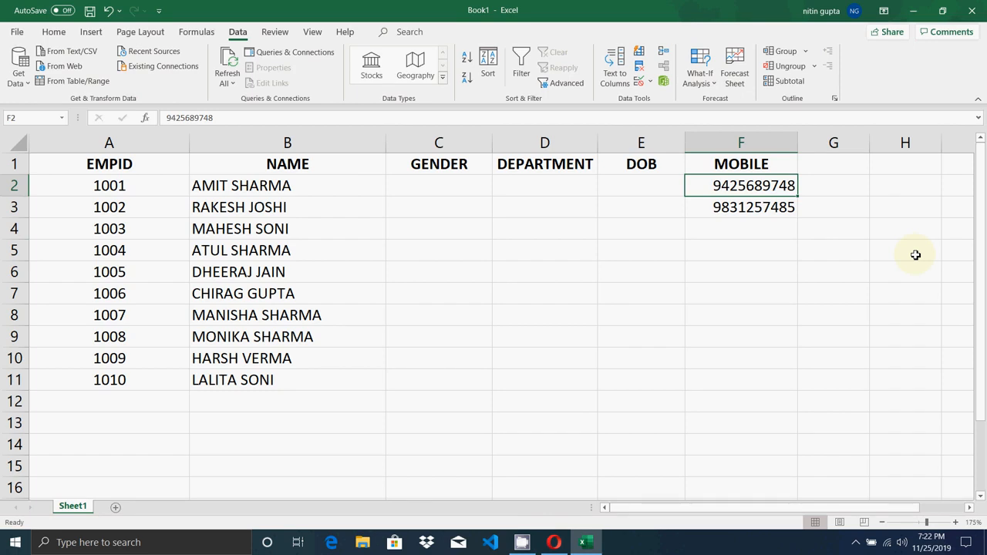
pyautogui.press('Left')
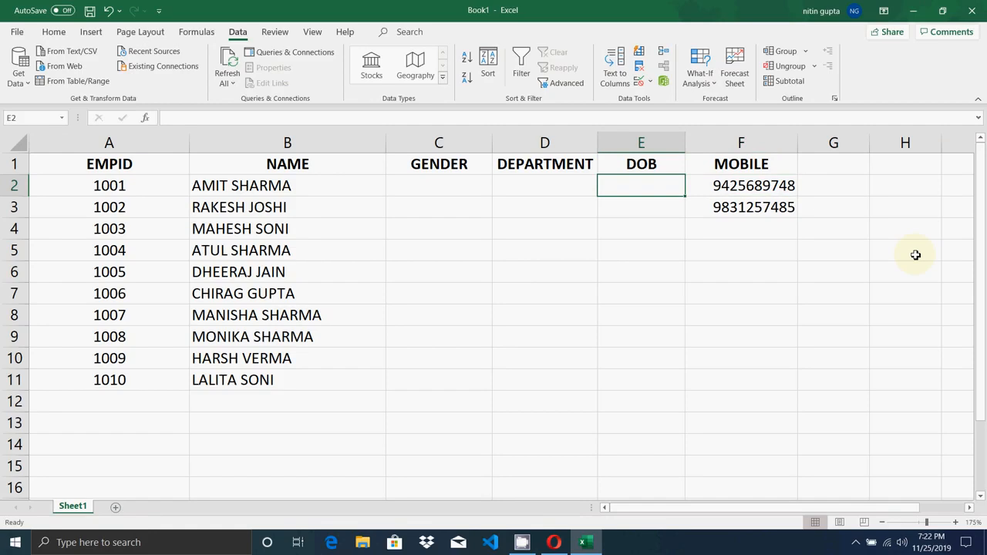
pyautogui.press('Up')
pyautogui.hotkey('shift', 'Down')
pyautogui.hotkey('shift', 'Down')
pyautogui.hotkey('shift', 'Down')
pyautogui.hotkey('shift', 'Down')
pyautogui.hotkey('shift', 'Down')
pyautogui.hotkey('shift', 'Down')
pyautogui.hotkey('shift', 'Down')
pyautogui.hotkey('shift', 'Down')
pyautogui.hotkey('shift', 'Down')
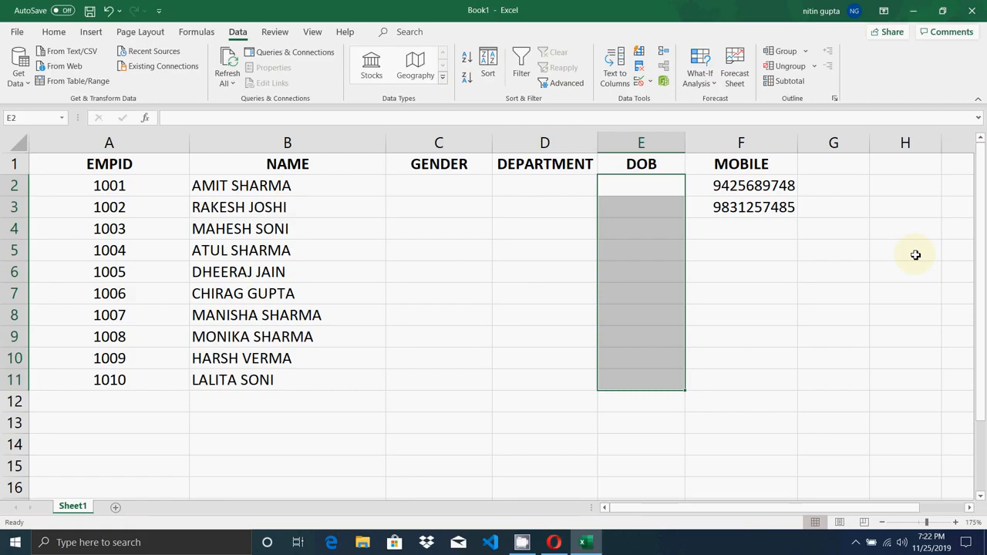
pyautogui.press('Up')
pyautogui.press('Down')
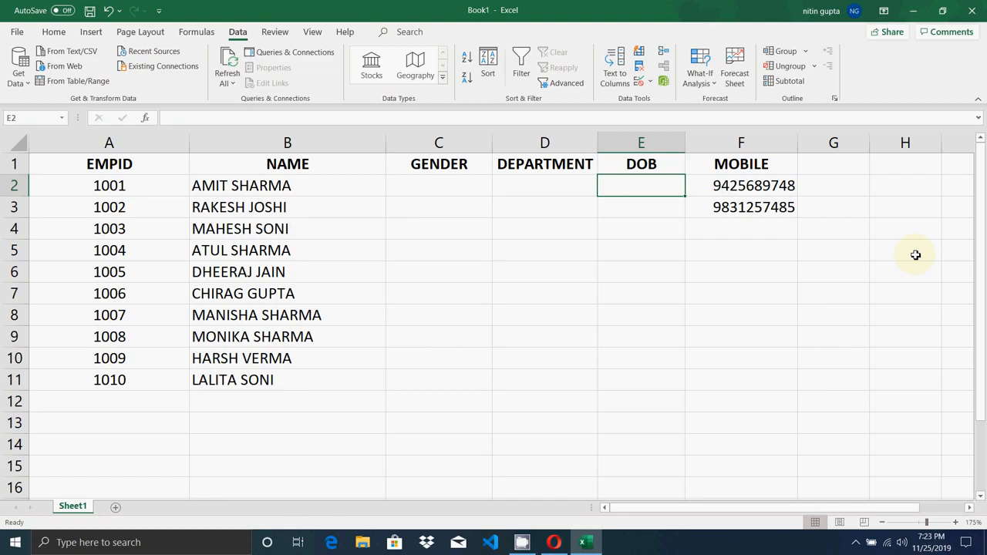
pyautogui.hotkey('shift', 'Down')
pyautogui.hotkey('shift', 'Down')
pyautogui.hotkey('shift', 'Down')
pyautogui.hotkey('shift', 'Down')
pyautogui.hotkey('shift', 'Down')
pyautogui.hotkey('shift', 'Down')
pyautogui.hotkey('shift', 'Down')
pyautogui.hotkey('shift', 'Down')
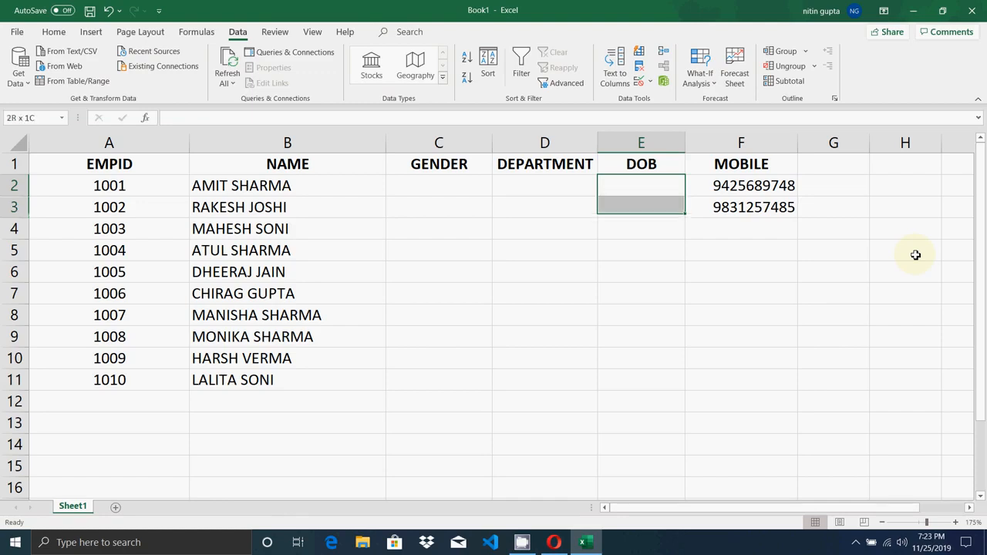
pyautogui.hotkey('shift', 'Down')
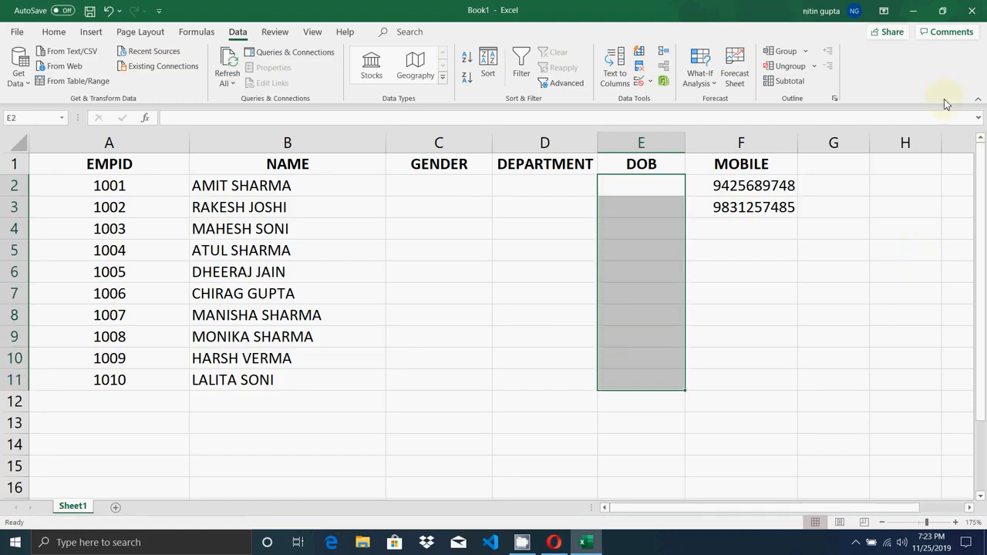
# - Set Data Validation to allow Date, less than or equal to, end date 12/31/2000, and confirm
pyautogui.click(650, 83)
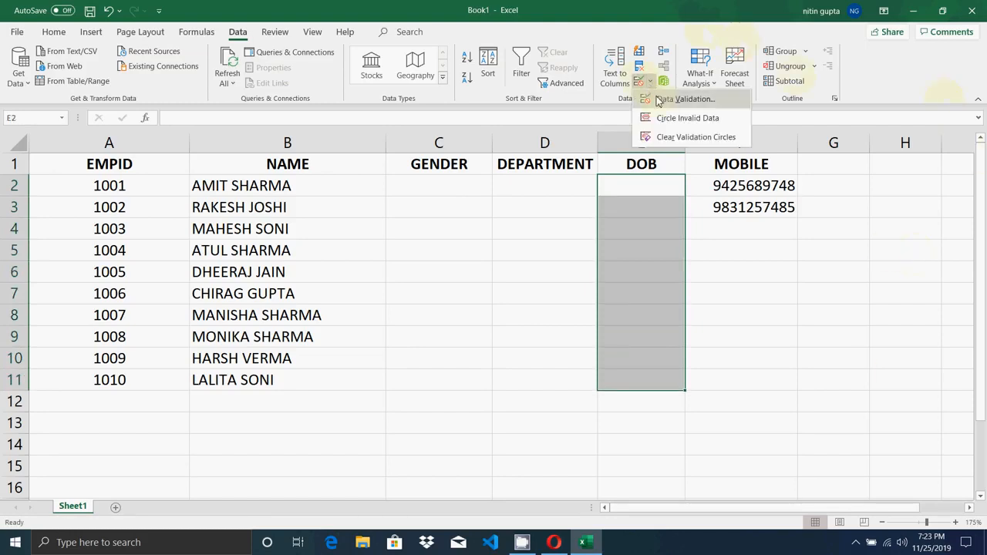
pyautogui.click(660, 99)
pyautogui.click(512, 222)
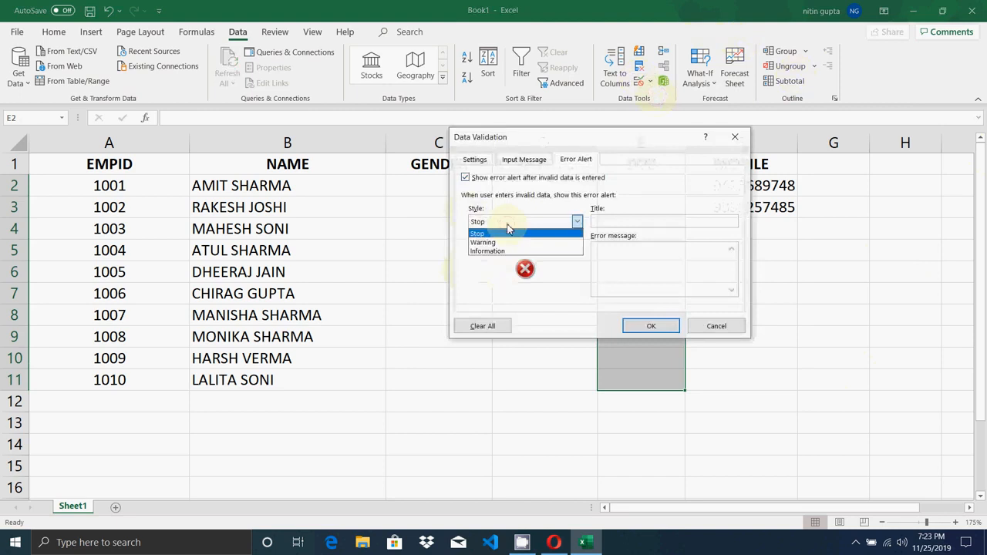
pyautogui.click(475, 159)
pyautogui.click(528, 204)
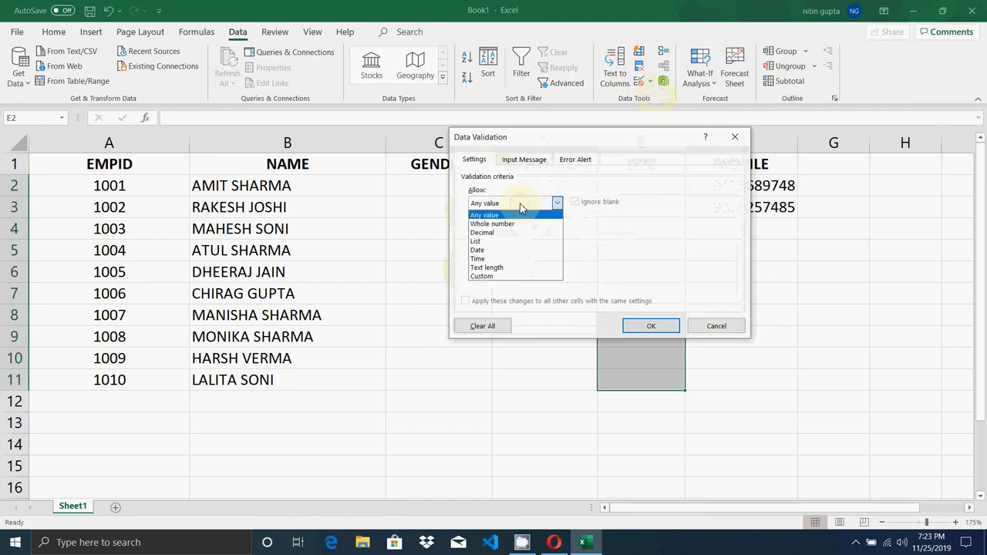
pyautogui.click(489, 251)
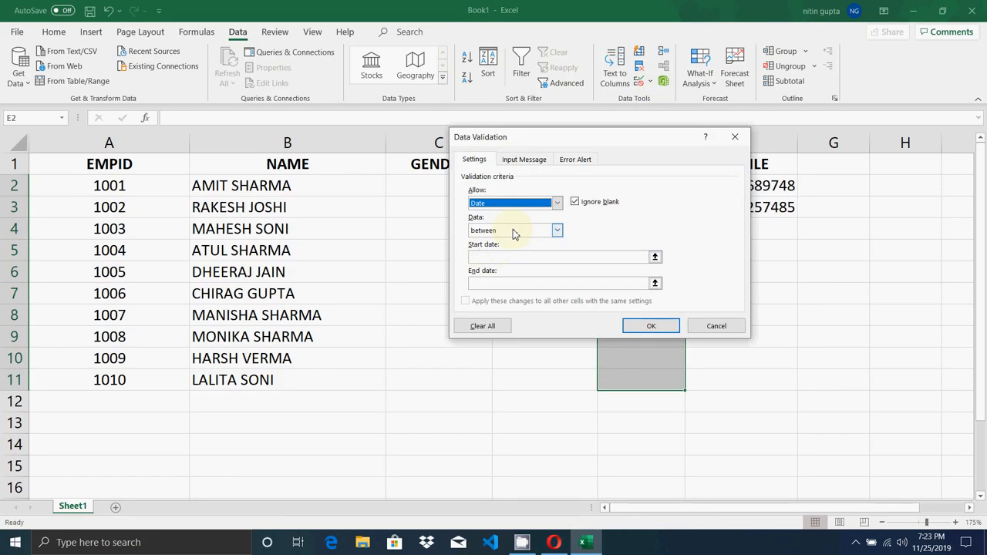
pyautogui.click(515, 234)
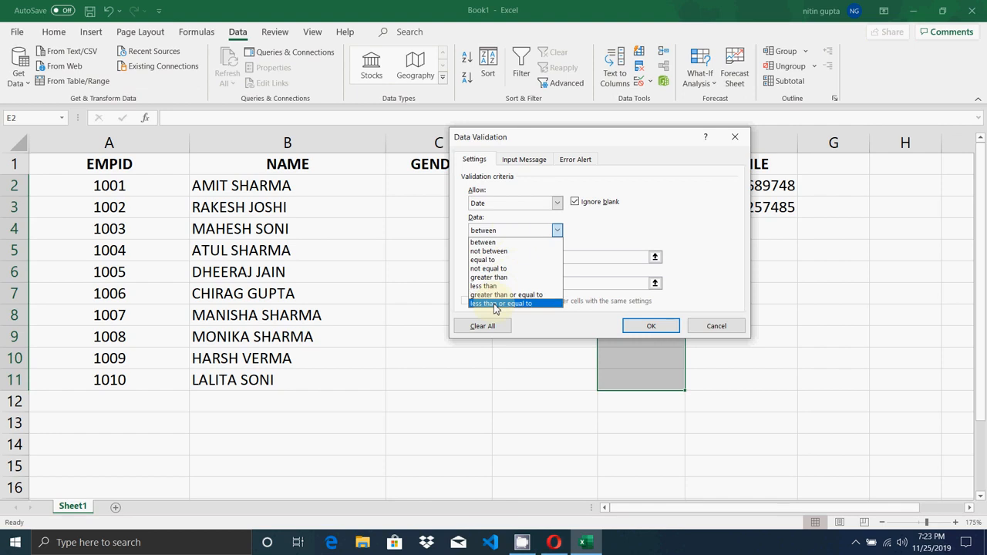
pyautogui.click(495, 304)
pyautogui.click(493, 257)
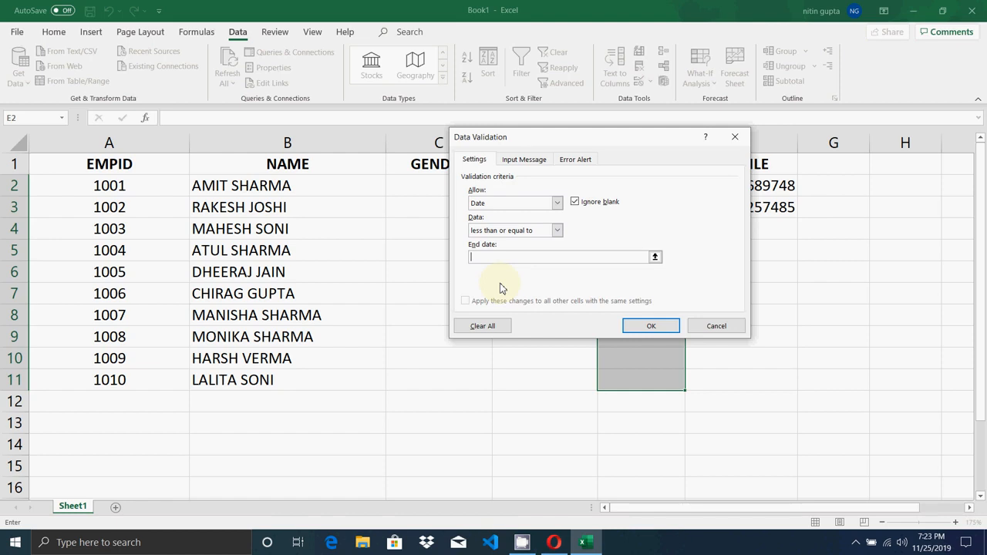
pyautogui.write('12/31/2000')
pyautogui.click(641, 326)
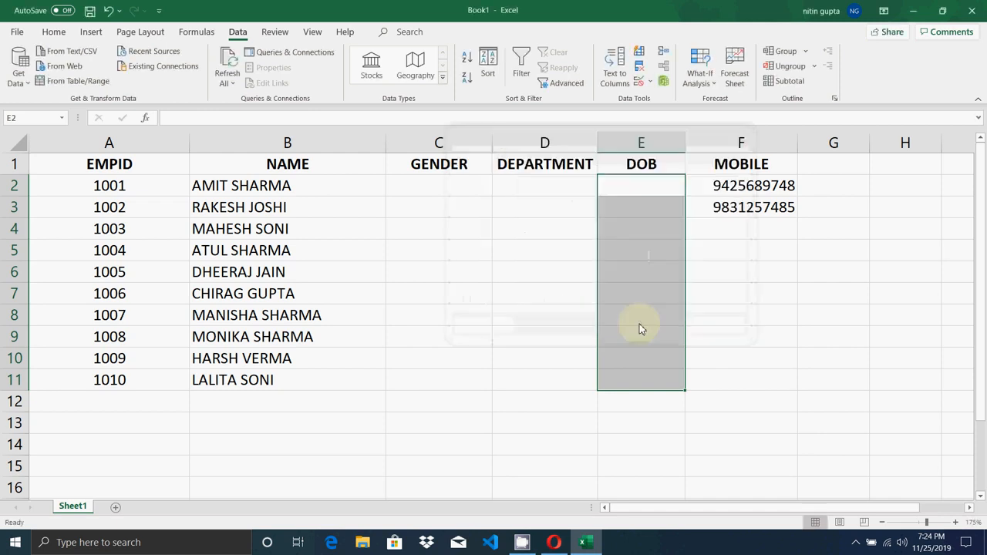
pyautogui.click(635, 183)
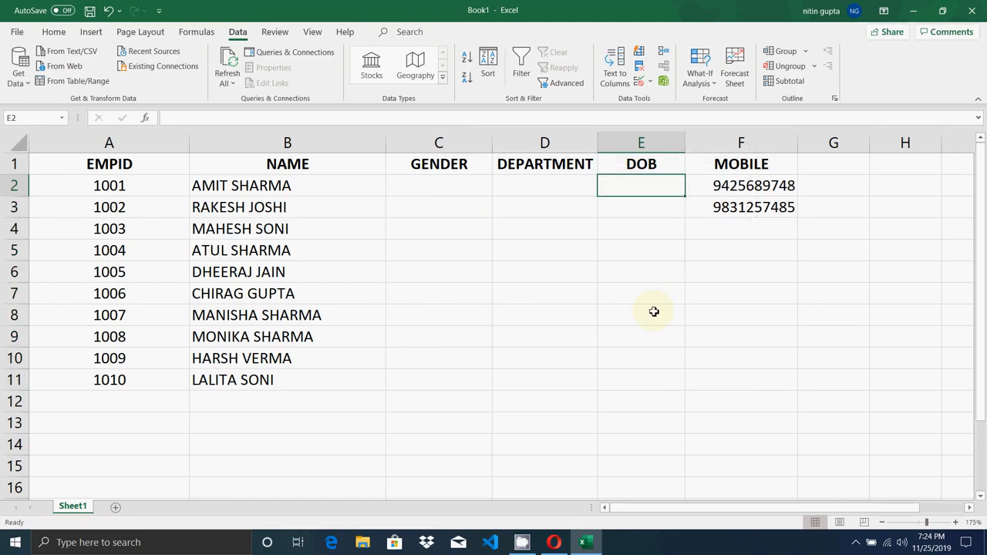
# - Enter 11/5/1985 in E2, then correct the rejected 4/25/2002 in E3 to 4/25/2000
pyautogui.write('11')
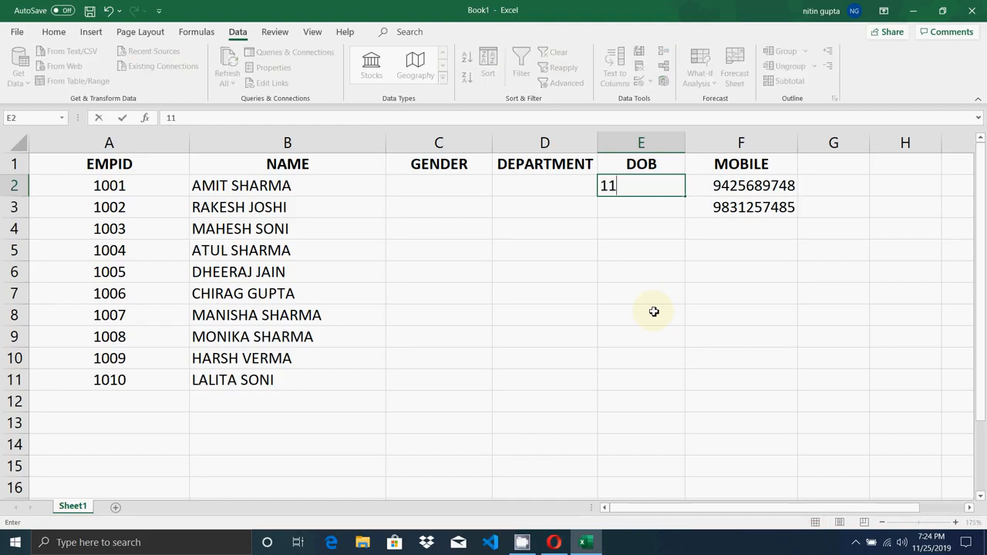
pyautogui.write('/5/1985')
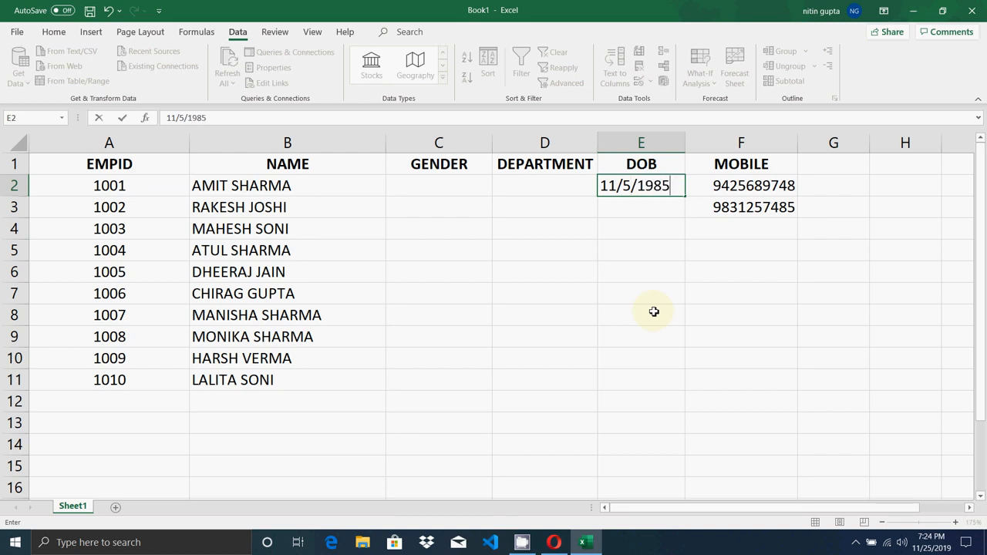
pyautogui.press('Return')
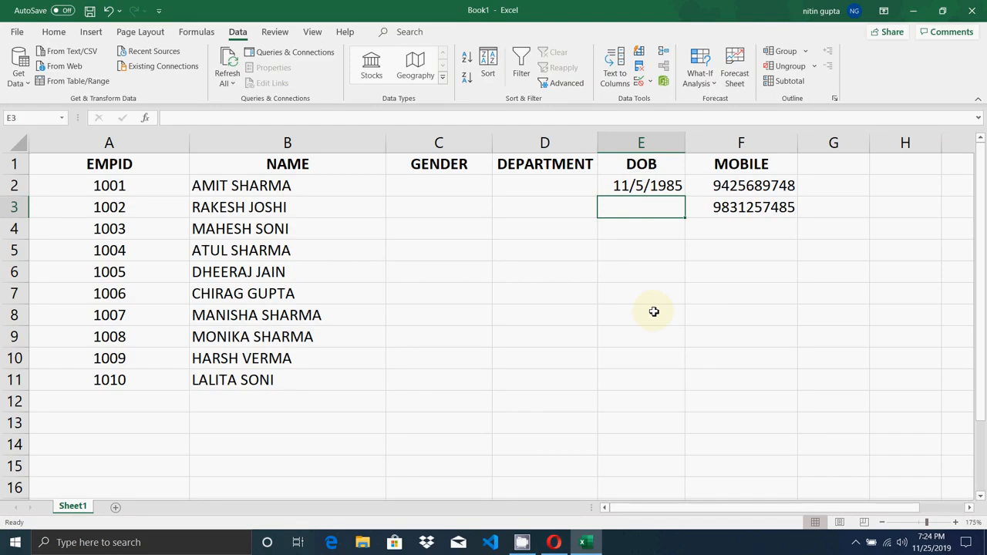
pyautogui.write('4/')
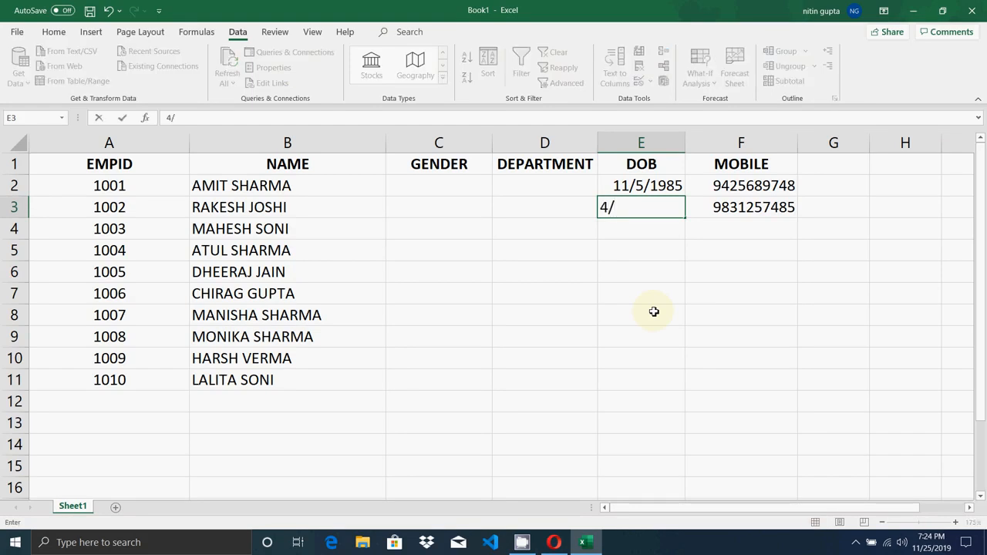
pyautogui.write('25/2002')
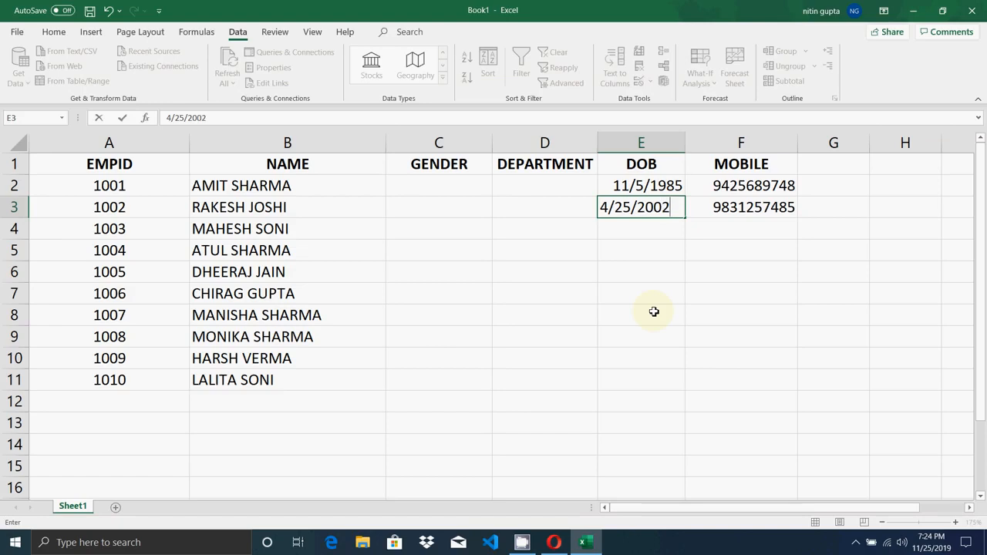
pyautogui.press('Return')
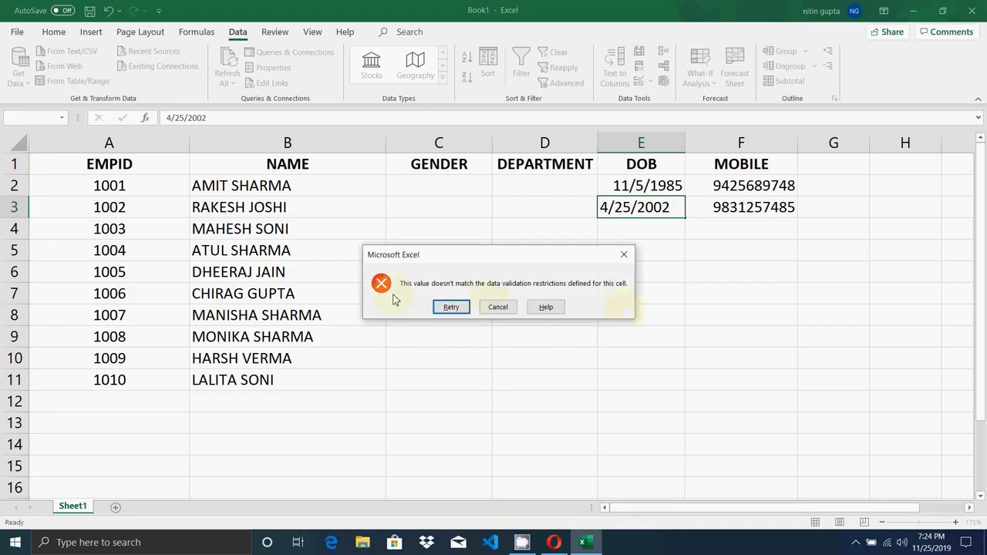
pyautogui.click(625, 254)
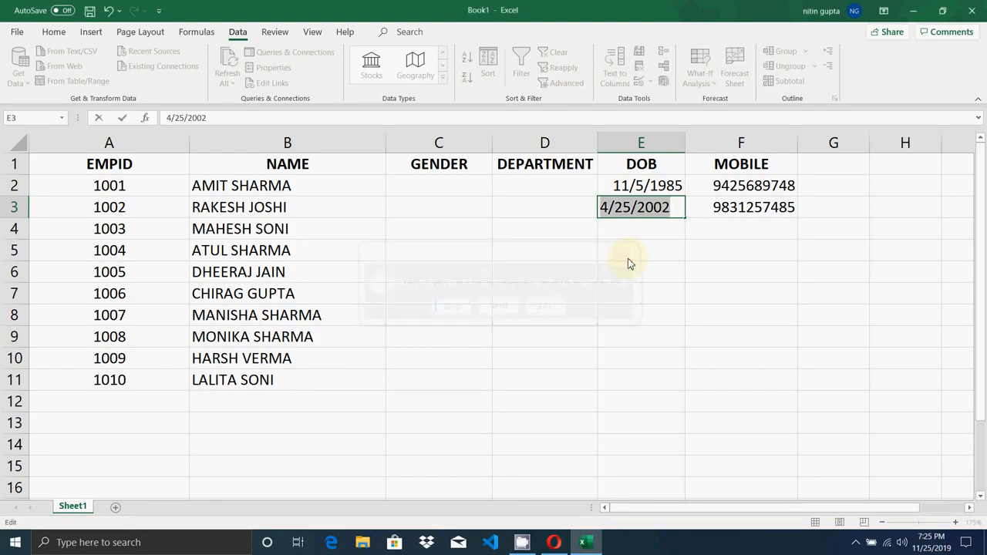
pyautogui.press('Right')
pyautogui.press('BackSpace')
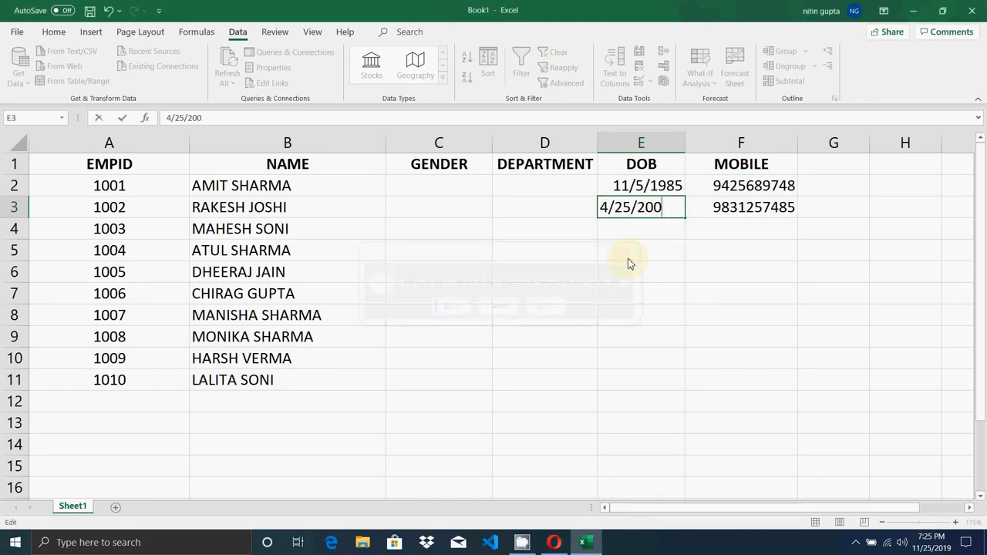
pyautogui.write('0')
pyautogui.press('Return')
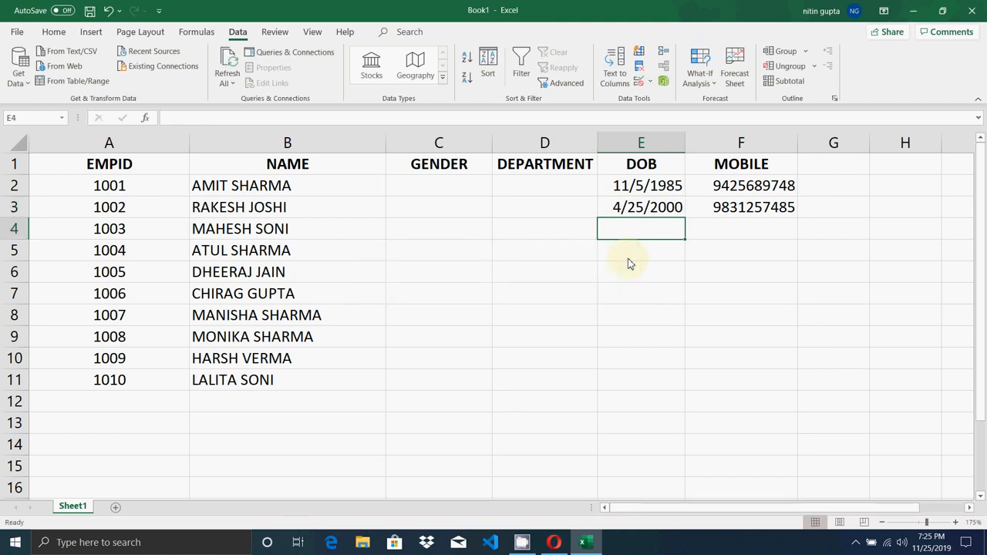
pyautogui.press('Up')
pyautogui.press('Up')
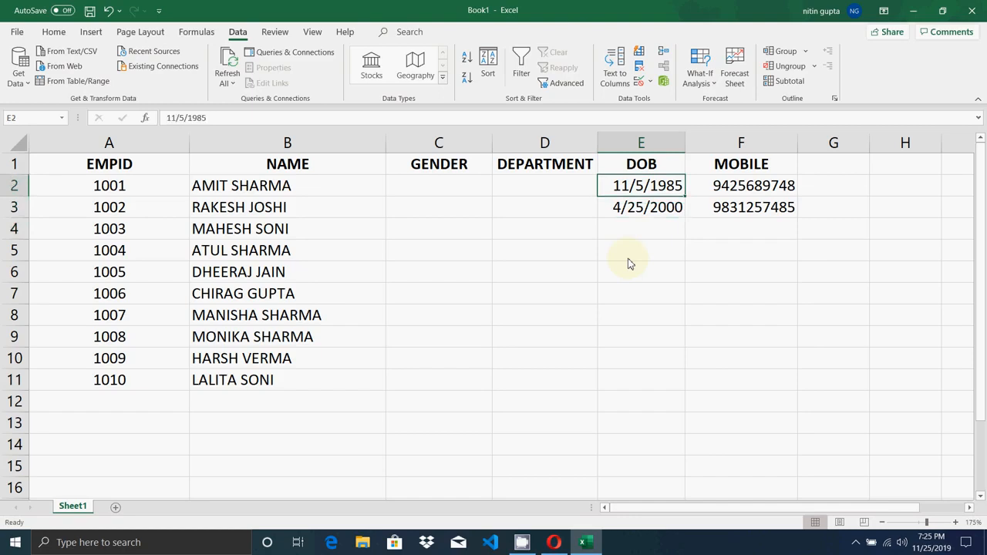
# - Select E2 through E11 and use Clear All in Data Validation to drop the date rule
pyautogui.click(694, 264)
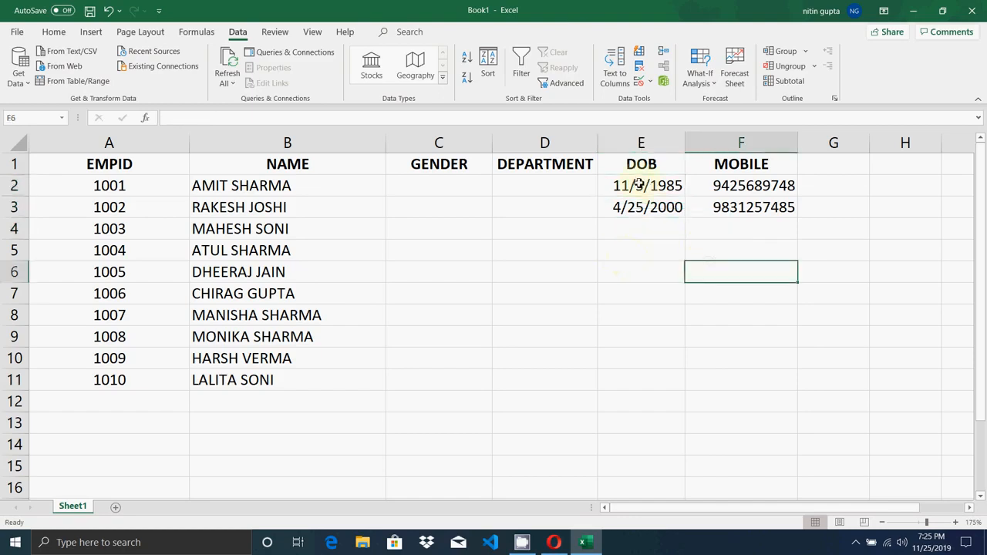
pyautogui.moveTo(640, 185); pyautogui.dragTo(655, 375)
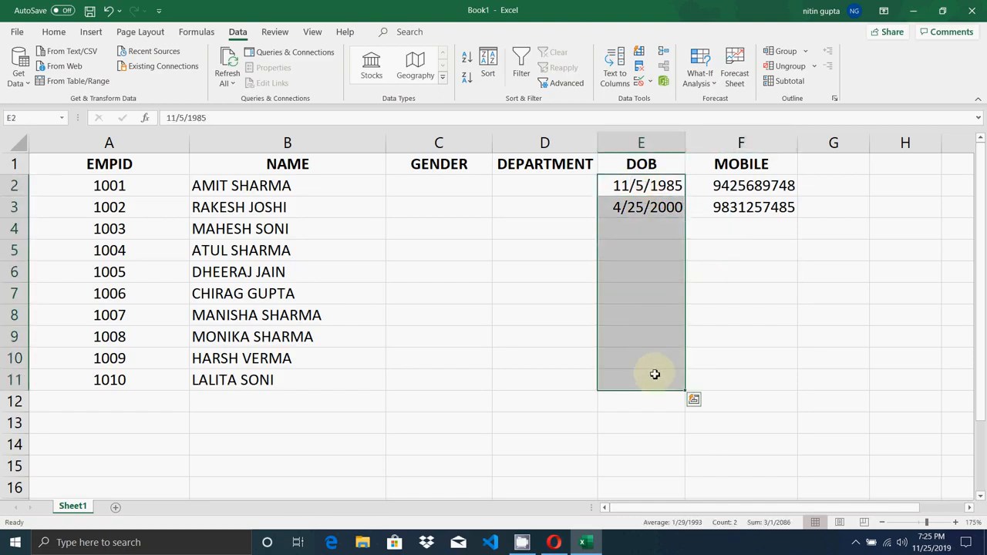
pyautogui.click(652, 81)
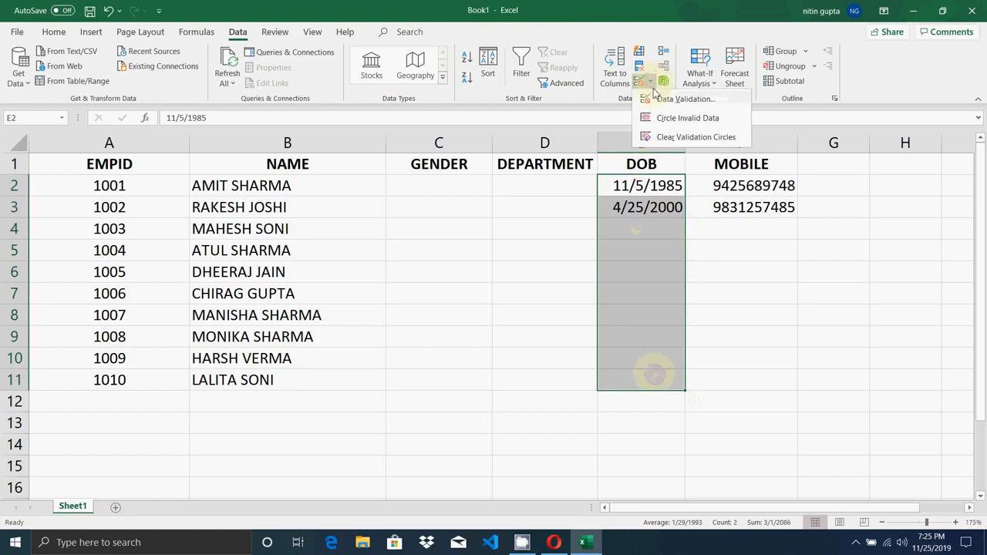
pyautogui.click(684, 99)
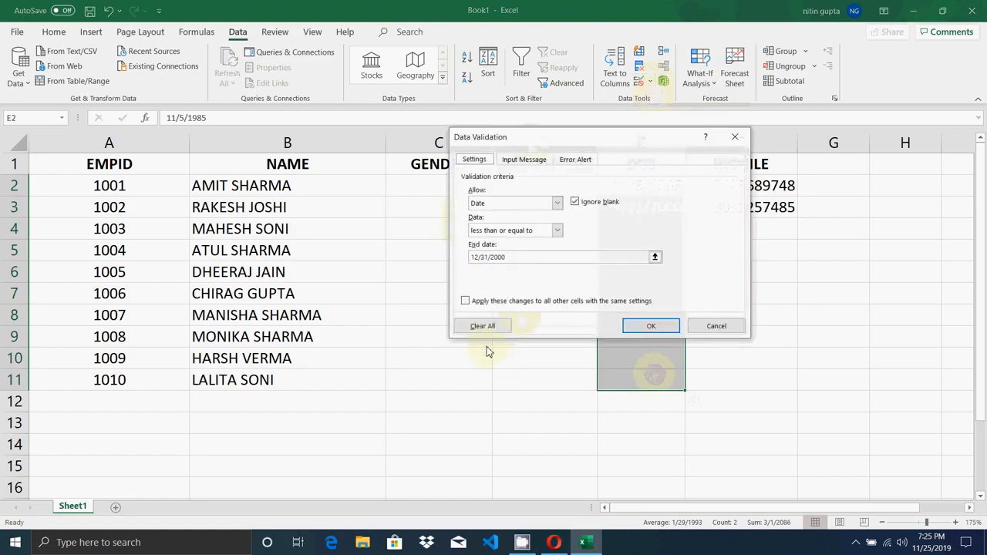
pyautogui.click(484, 327)
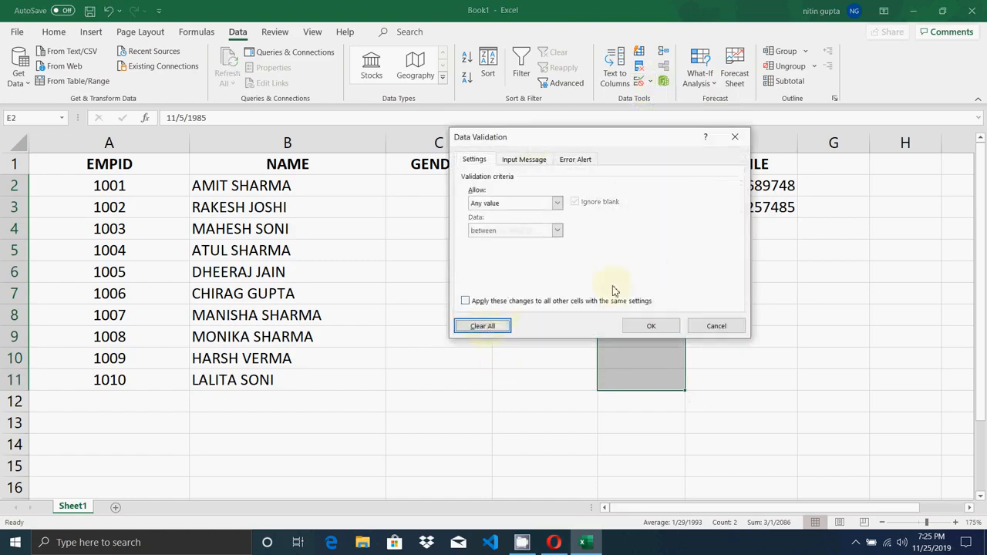
pyautogui.click(653, 327)
pyautogui.click(643, 230)
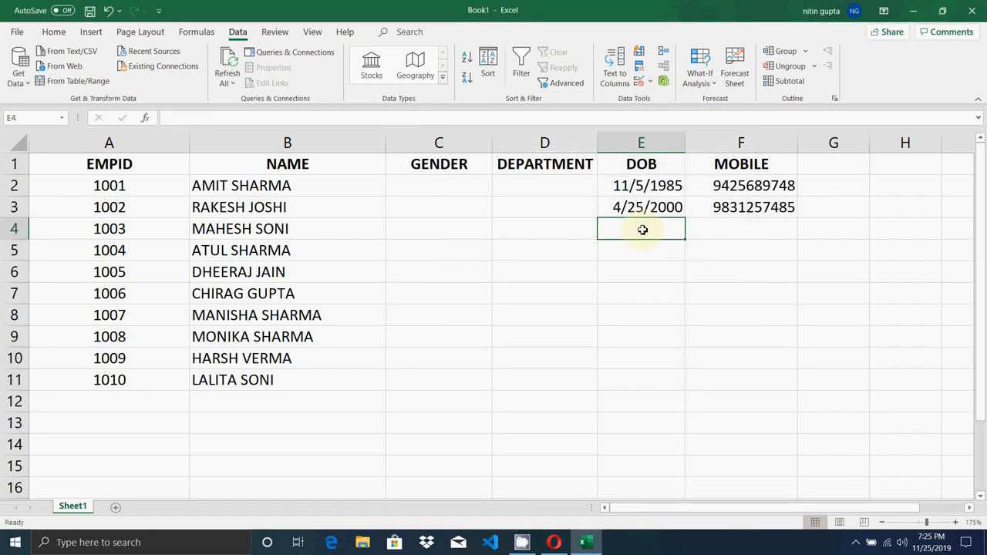
# - Enter the sample gender values male, m and M in C2 to C4
pyautogui.click(446, 188)
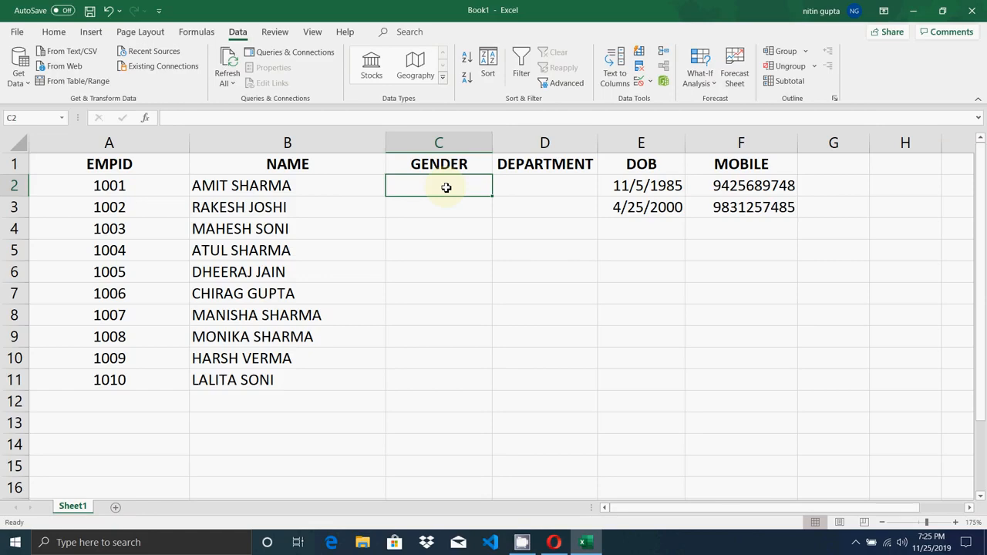
pyautogui.write('male')
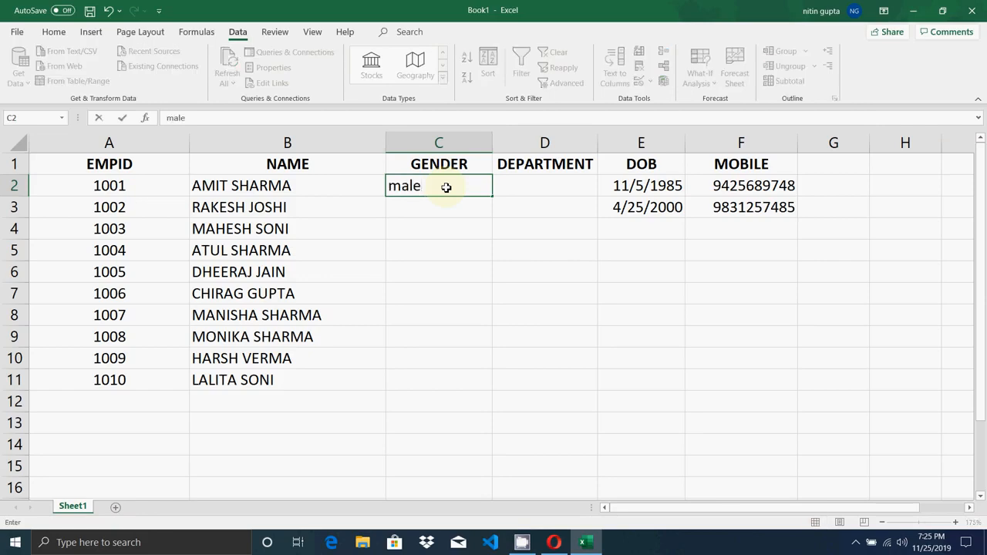
pyautogui.press('Return')
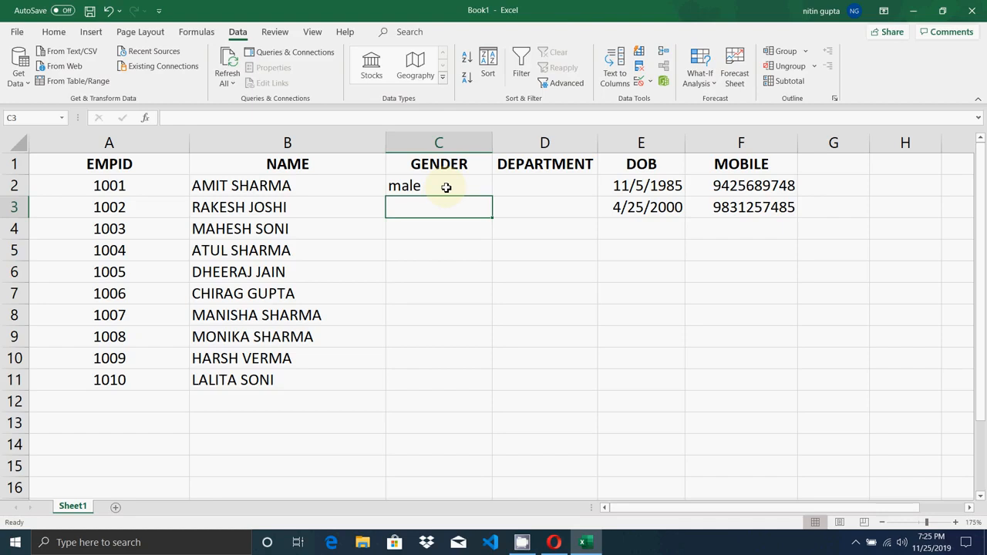
pyautogui.write('m')
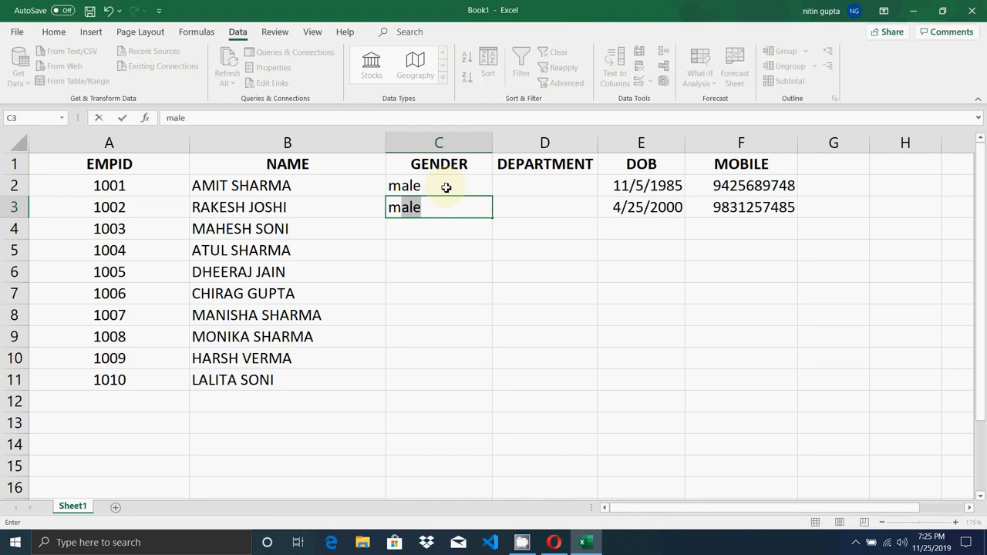
pyautogui.press('BackSpace')
pyautogui.press('Return')
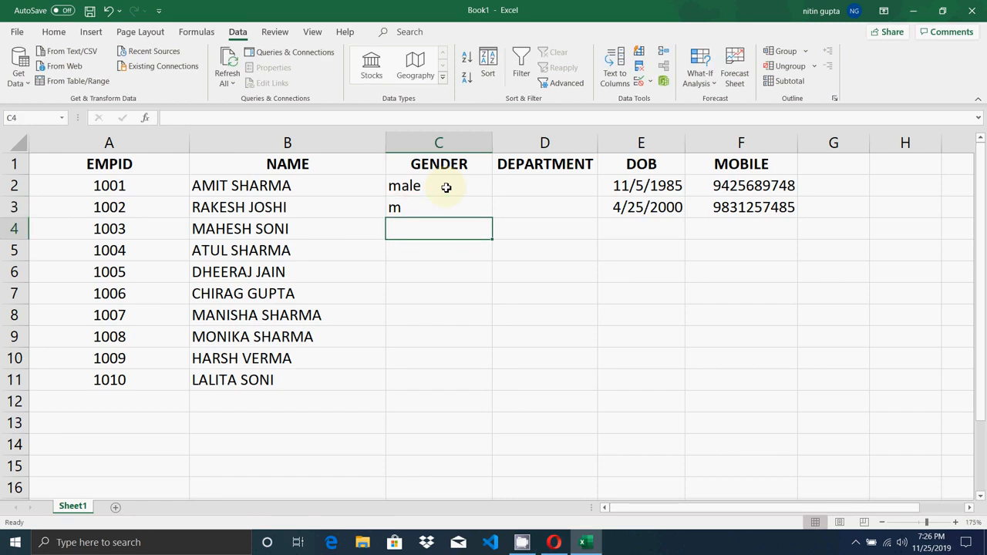
pyautogui.write('M')
pyautogui.press('Return')
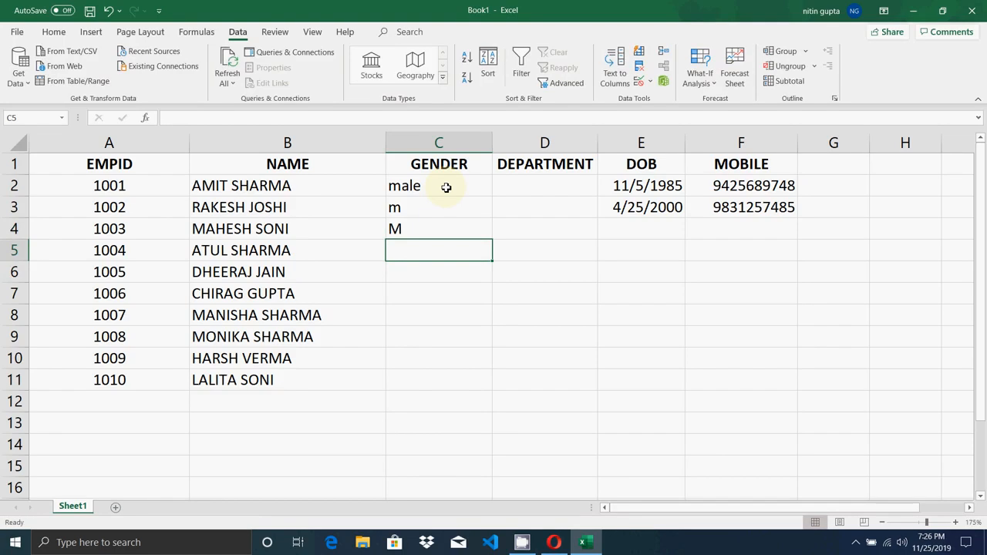
# - Step through the GENDER entries and select cells C2 through C11
pyautogui.press('Up')
pyautogui.press('Up')
pyautogui.press('Up')
pyautogui.press('Up')
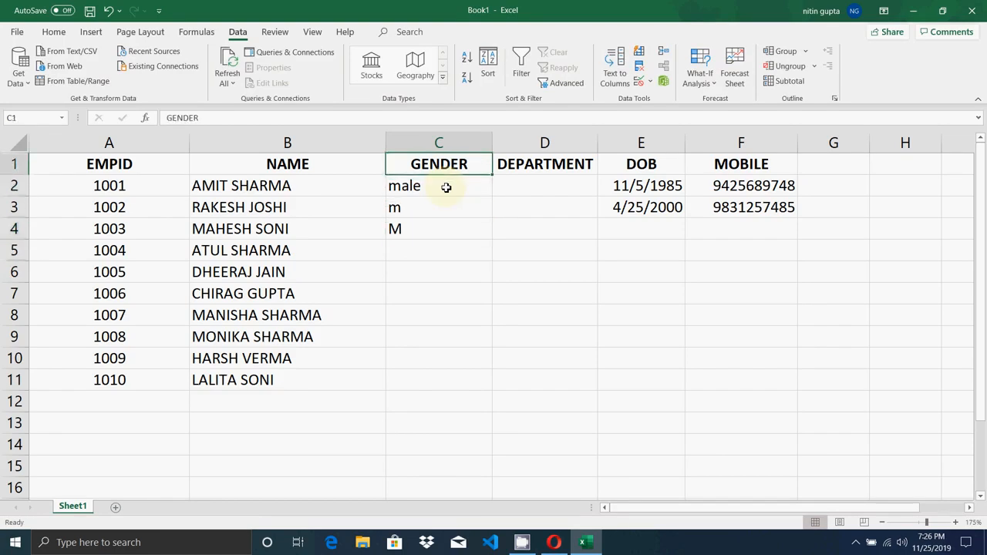
pyautogui.press('Down')
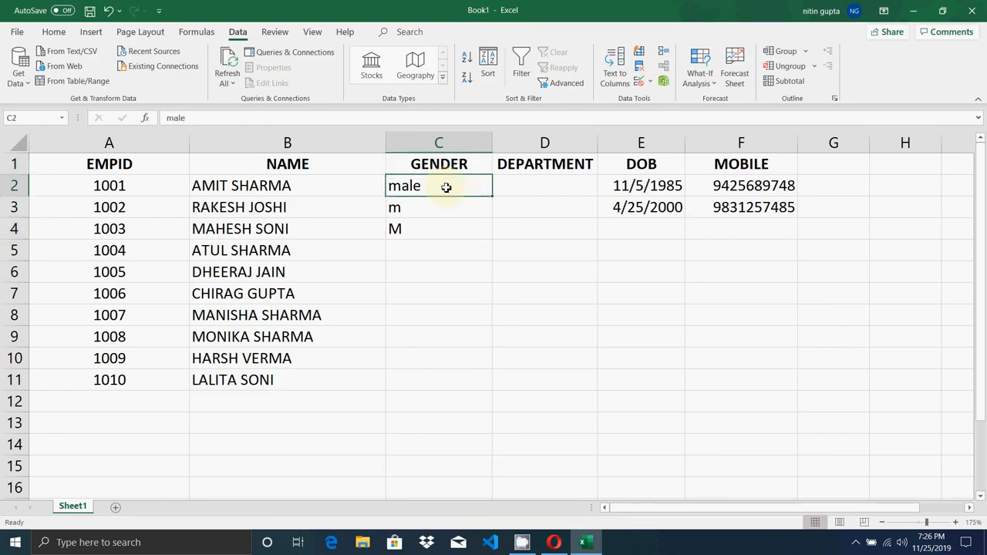
pyautogui.press('Down')
pyautogui.press('Down')
pyautogui.press('Down')
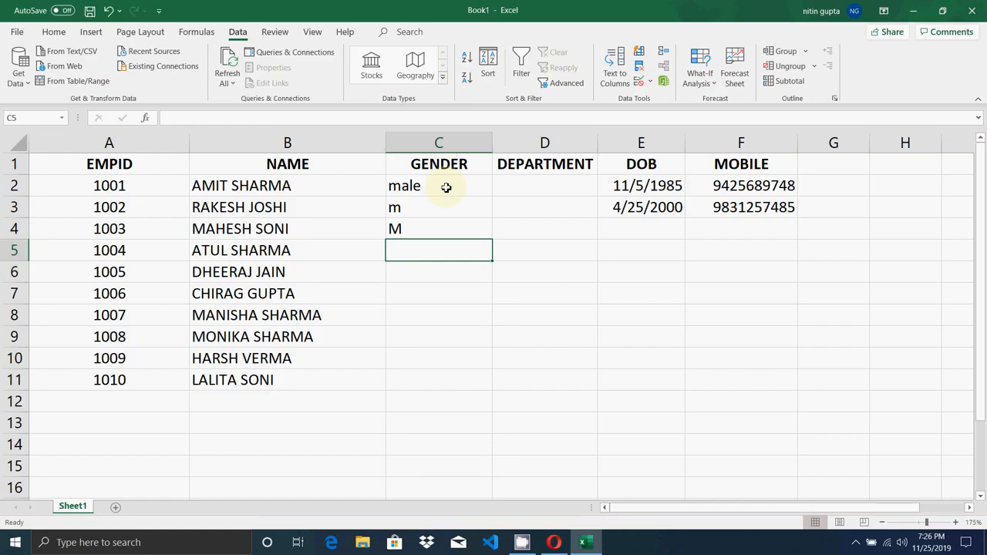
pyautogui.press('Up')
pyautogui.press('Up')
pyautogui.press('Up')
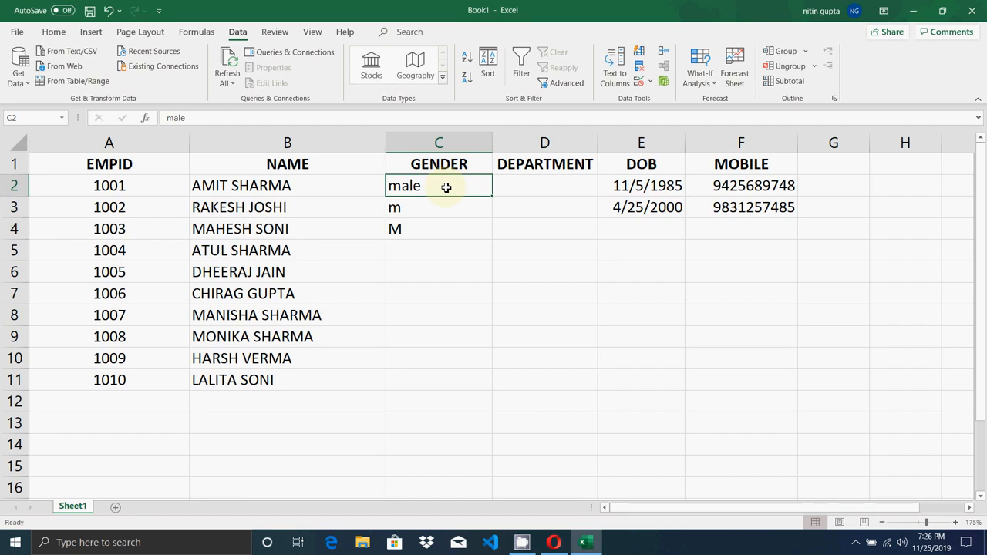
pyautogui.press('Down')
pyautogui.press('Up')
pyautogui.hotkey('shift', 'Down')
pyautogui.hotkey('shift', 'Down')
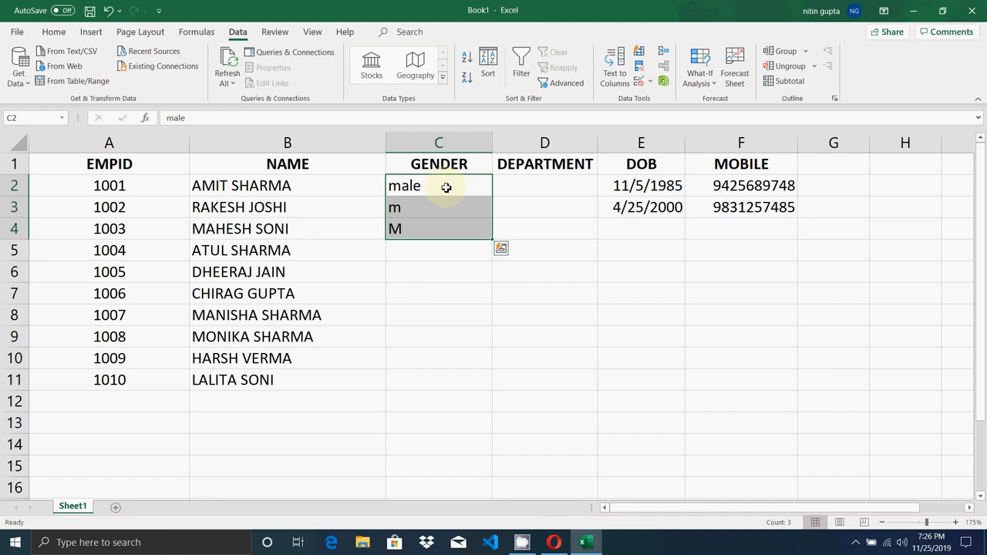
pyautogui.press('Up')
pyautogui.press('Down')
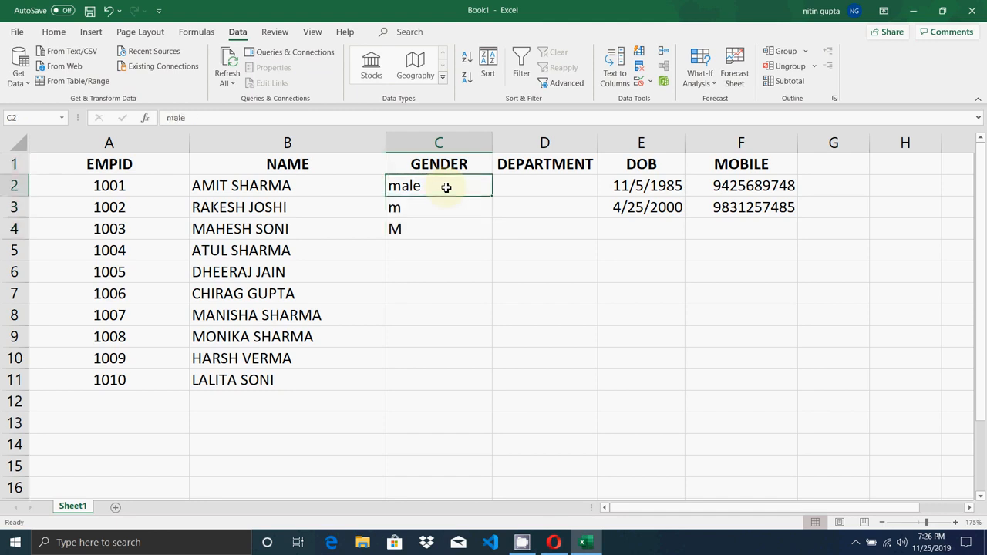
pyautogui.hotkey('shift', 'Down')
pyautogui.hotkey('shift', 'Down')
pyautogui.hotkey('shift', 'Down')
pyautogui.hotkey('shift', 'Down')
pyautogui.hotkey('shift', 'Down')
pyautogui.hotkey('shift', 'Down')
pyautogui.hotkey('shift', 'Down')
pyautogui.hotkey('shift', 'Down')
pyautogui.hotkey('shift', 'Down')
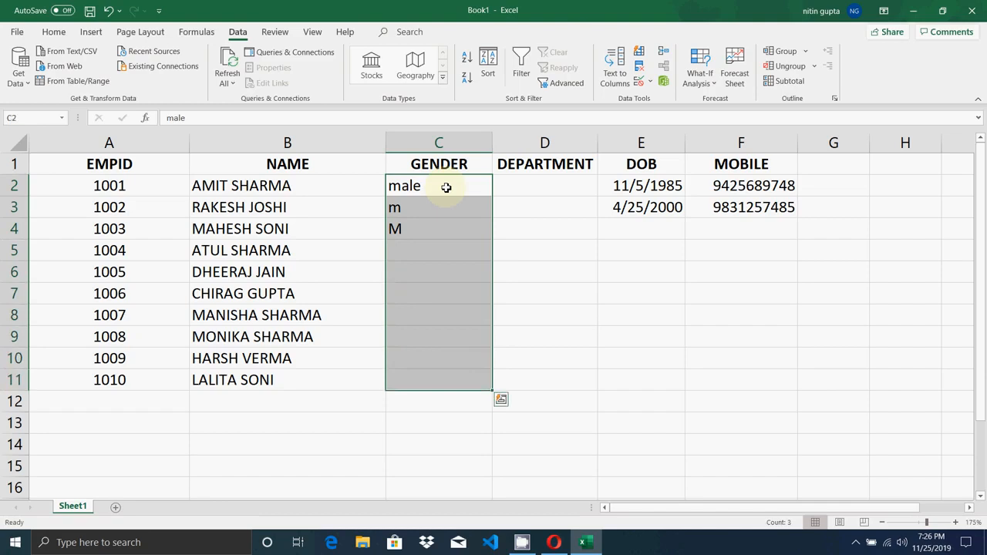
# - Delete the GENDER entries and open Data Validation for C2:C11
pyautogui.press('Delete')
pyautogui.click(446, 188)
pyautogui.moveTo(446, 187); pyautogui.dragTo(468, 388)
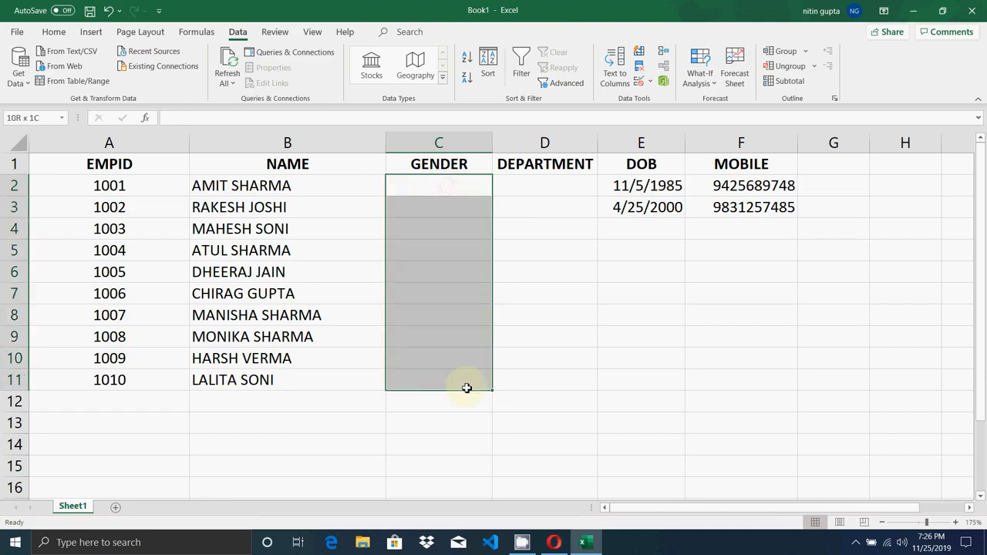
pyautogui.click(652, 85)
pyautogui.click(654, 102)
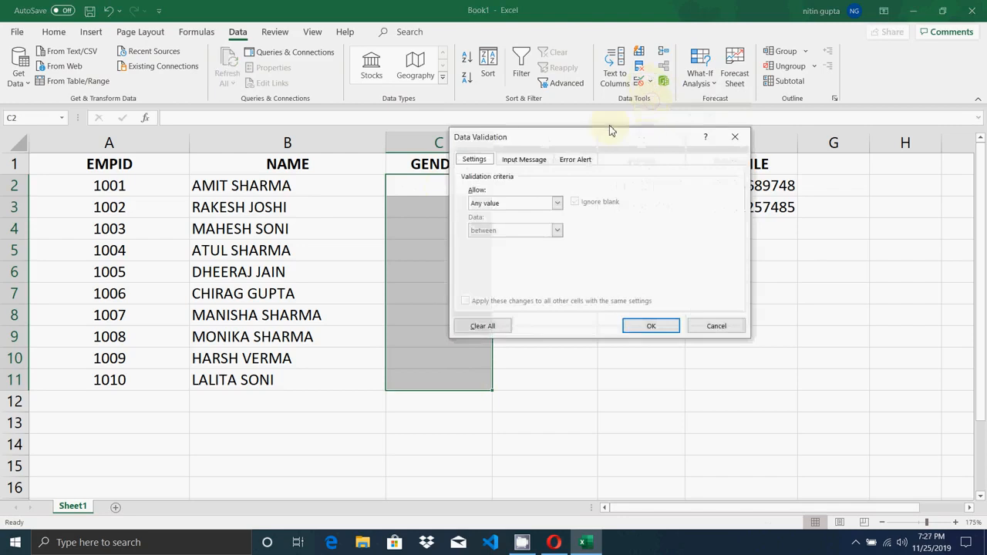
# - Allow a List with source MALE,FEMALE,OTHERS and confirm the rule
pyautogui.click(556, 202)
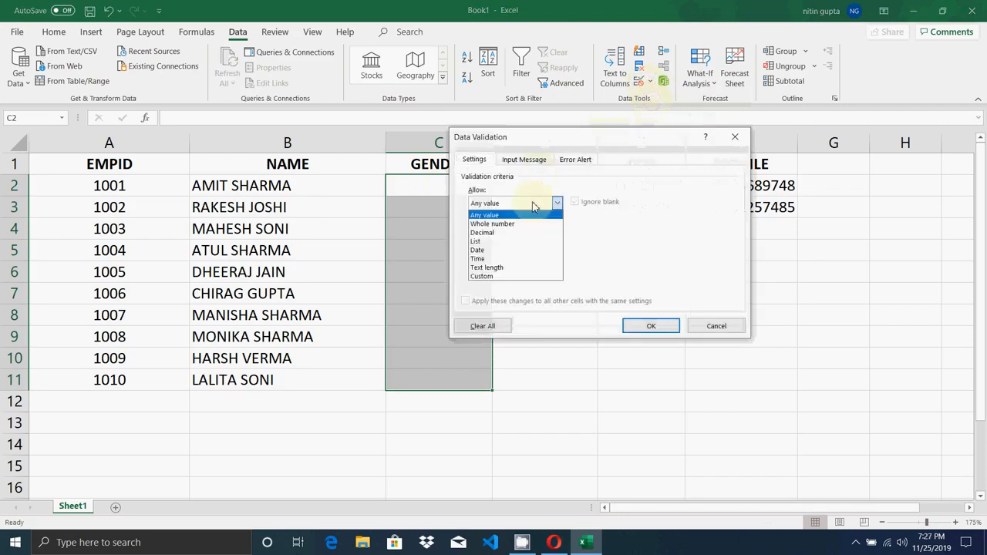
pyautogui.click(500, 243)
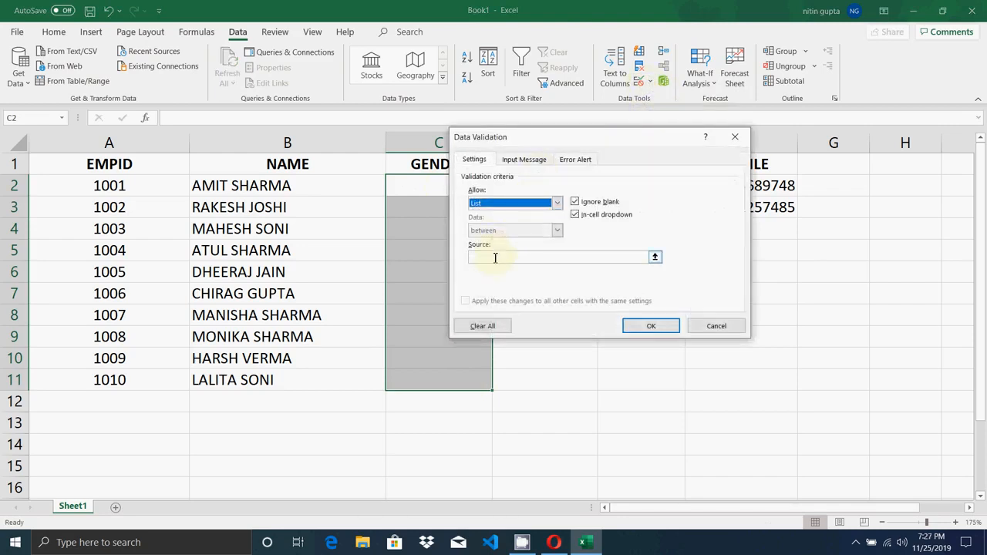
pyautogui.click(496, 257)
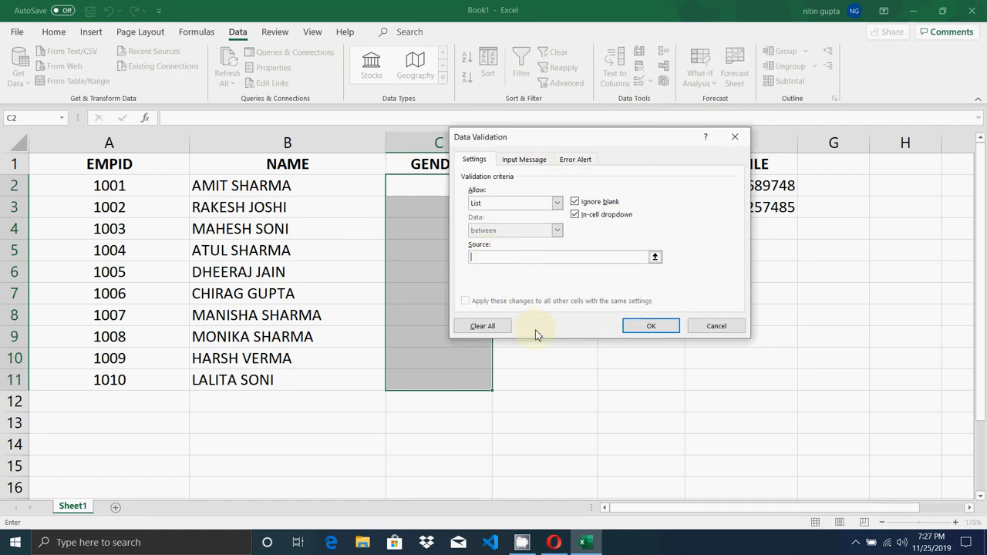
pyautogui.write('MALE')
pyautogui.write(',FEMALE,OTHERS')
pyautogui.click(636, 331)
pyautogui.click(443, 187)
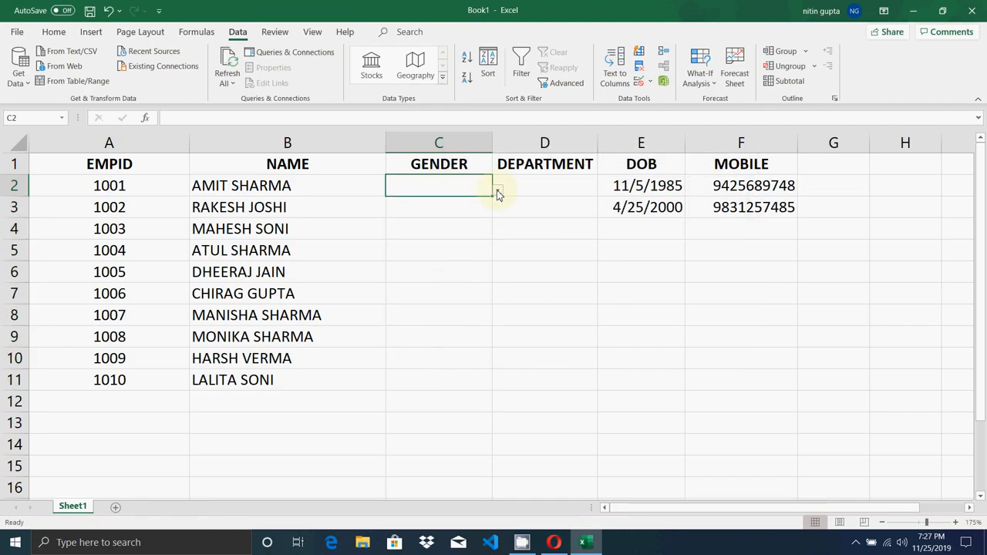
# - Set C2 and C3 to MALE and C9 to FEMALE from the dropdowns, and autocomplete MALE in C8
pyautogui.click(498, 192)
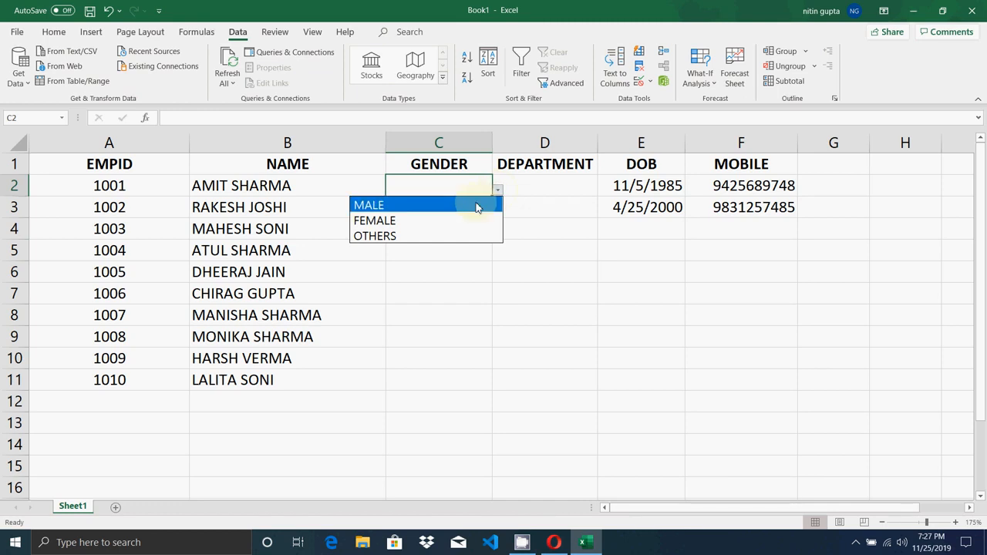
pyautogui.click(476, 206)
pyautogui.click(469, 211)
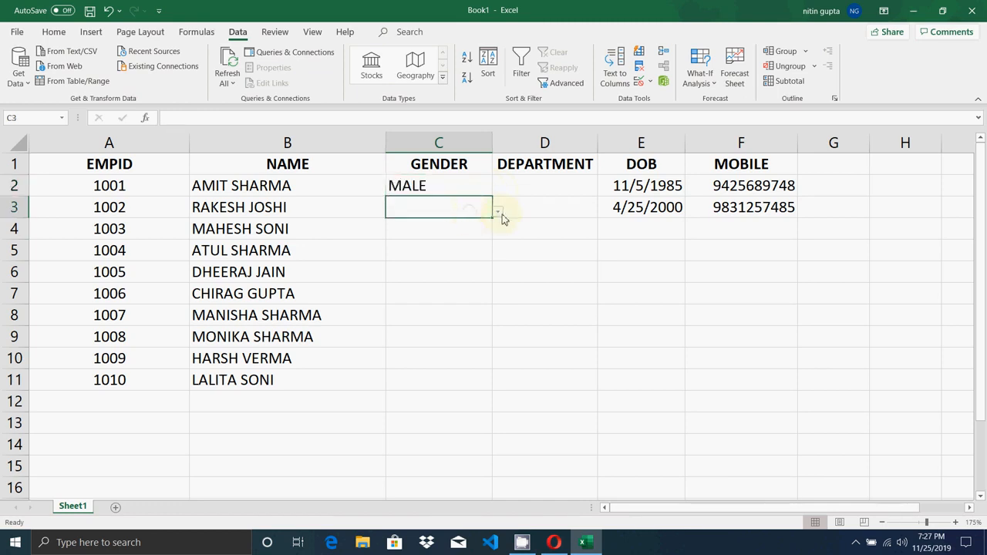
pyautogui.click(498, 212)
pyautogui.click(443, 232)
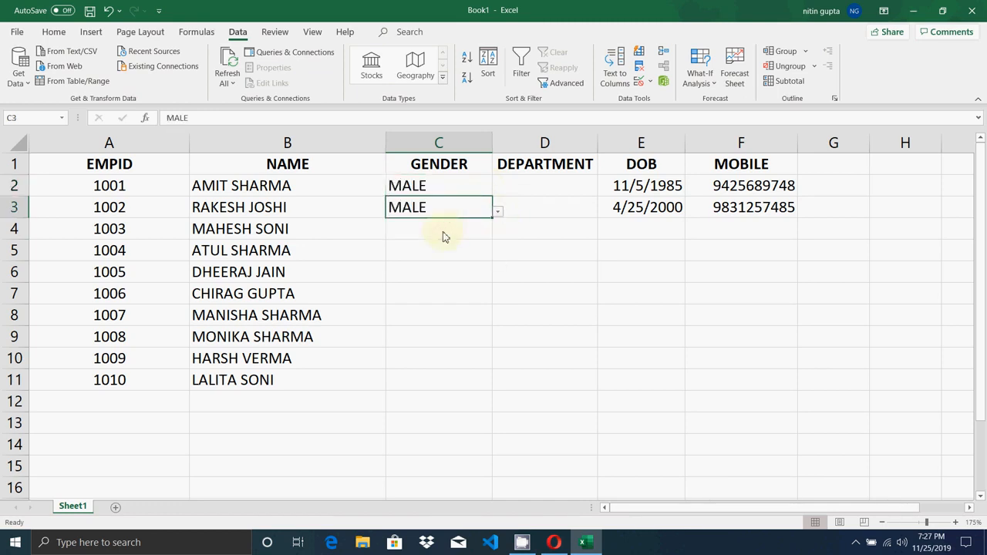
pyautogui.click(401, 338)
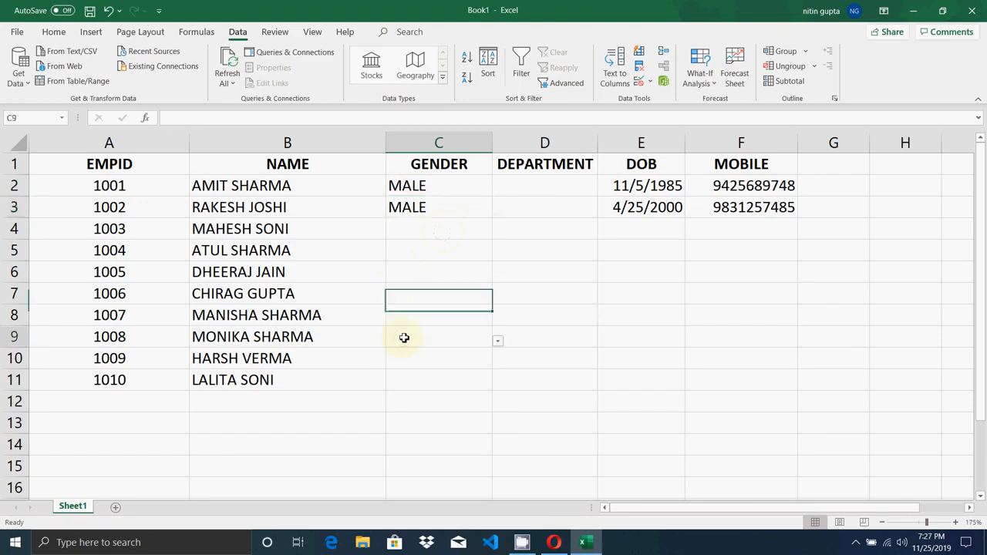
pyautogui.click(500, 342)
pyautogui.click(433, 374)
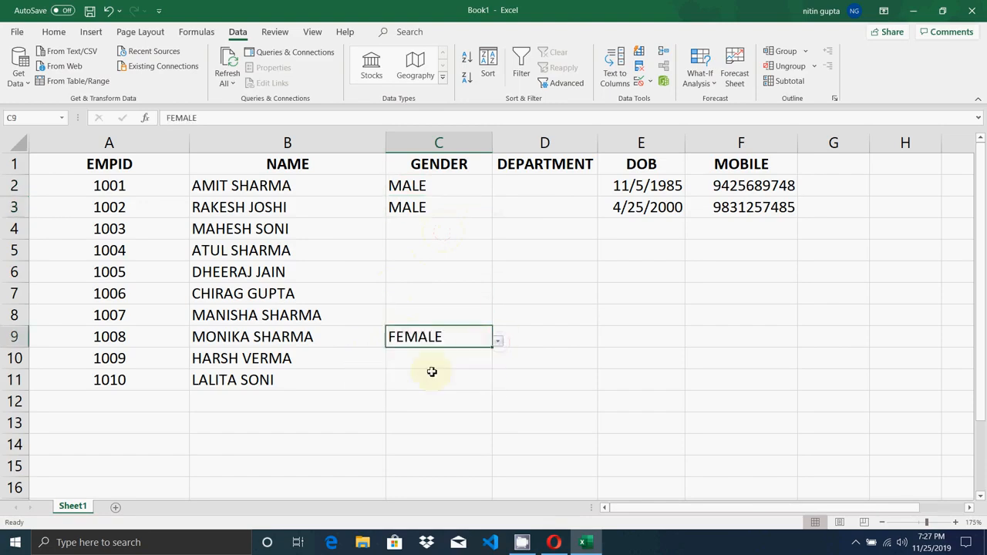
pyautogui.click(439, 315)
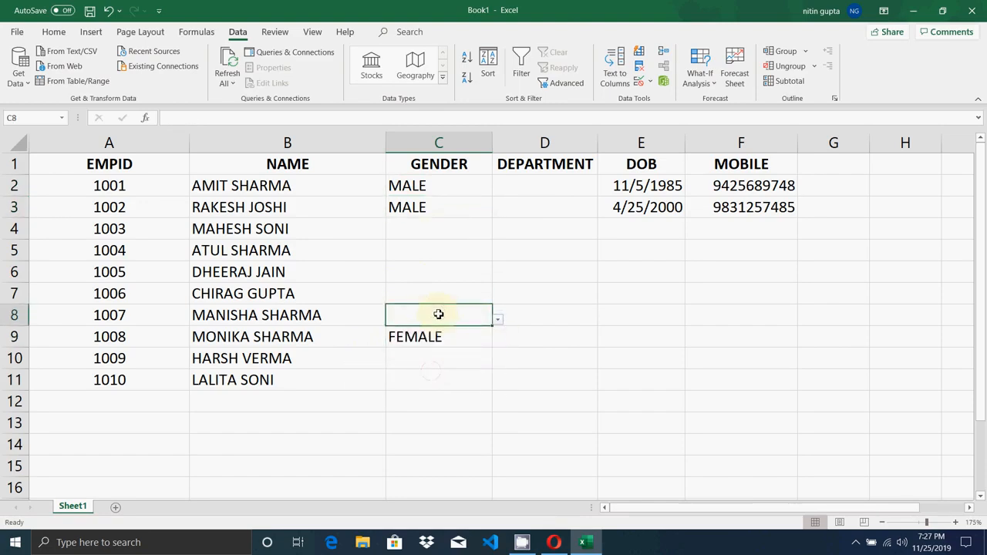
pyautogui.write('m')
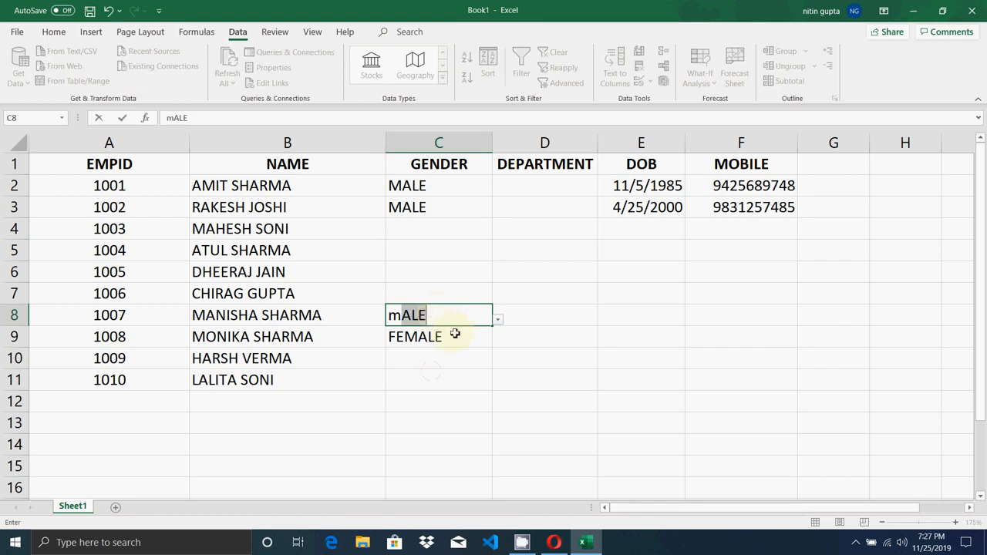
pyautogui.press('Return')
# - Enter an invalid 'm' in C7, cancel the validation error, then pick FEMALE for C7
pyautogui.click(441, 308)
pyautogui.click(439, 295)
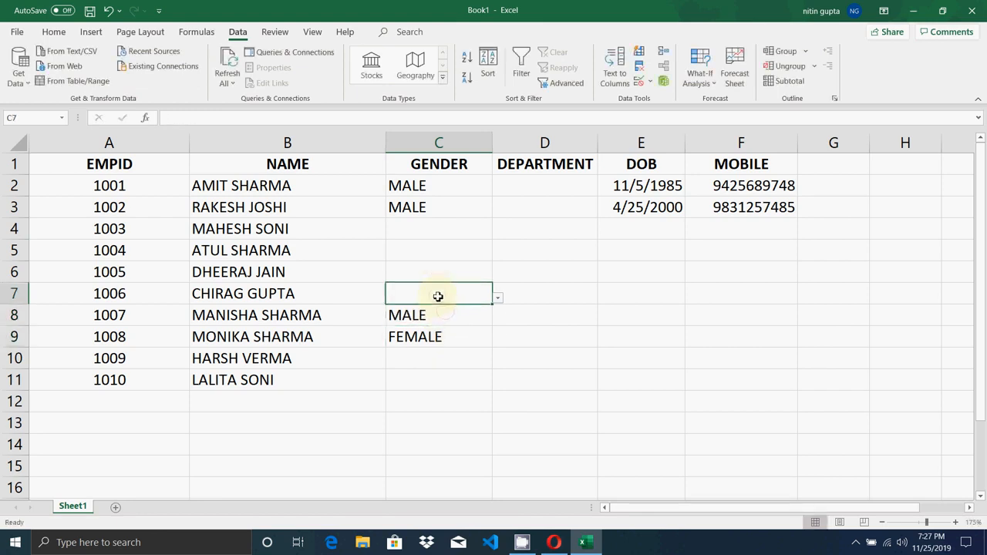
pyautogui.write('m')
pyautogui.press('Delete')
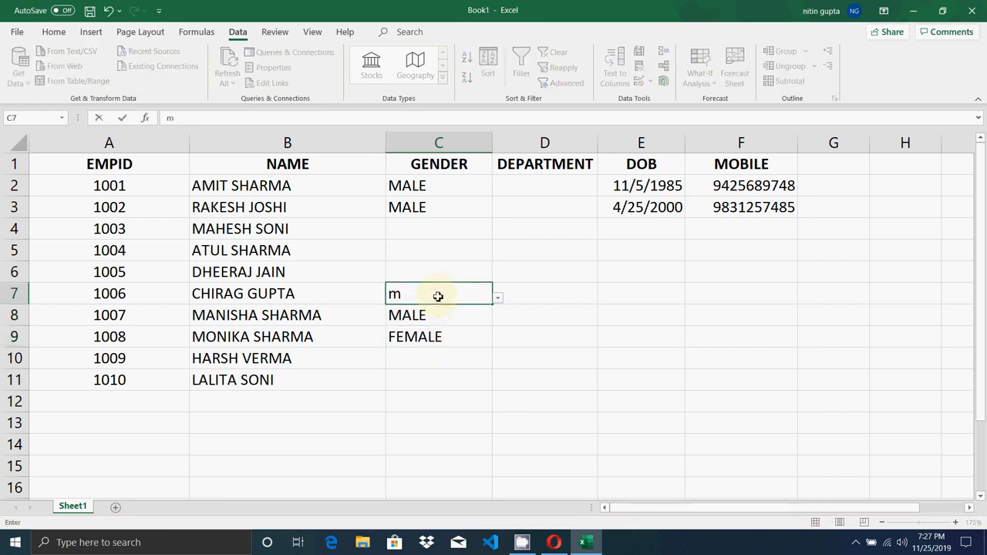
pyautogui.press('Return')
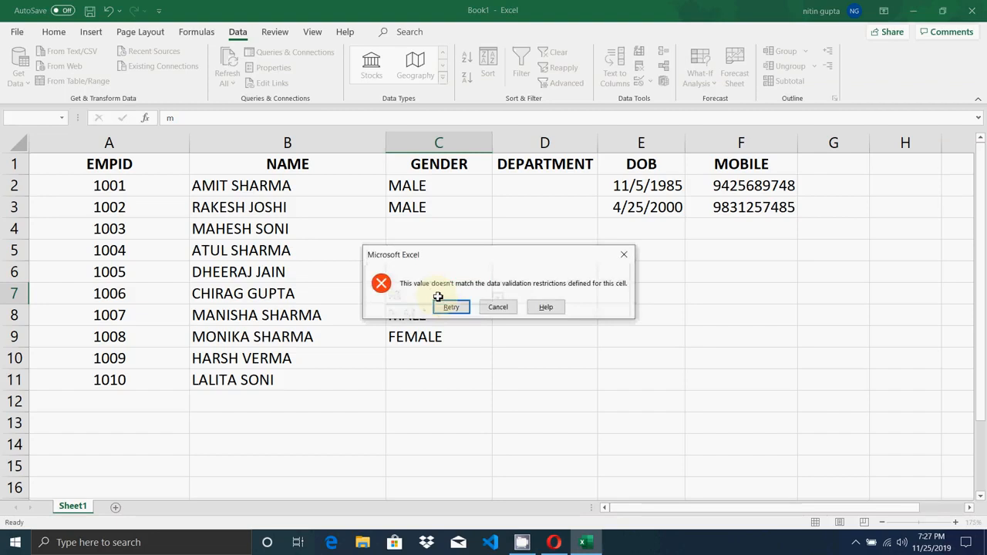
pyautogui.press('Return')
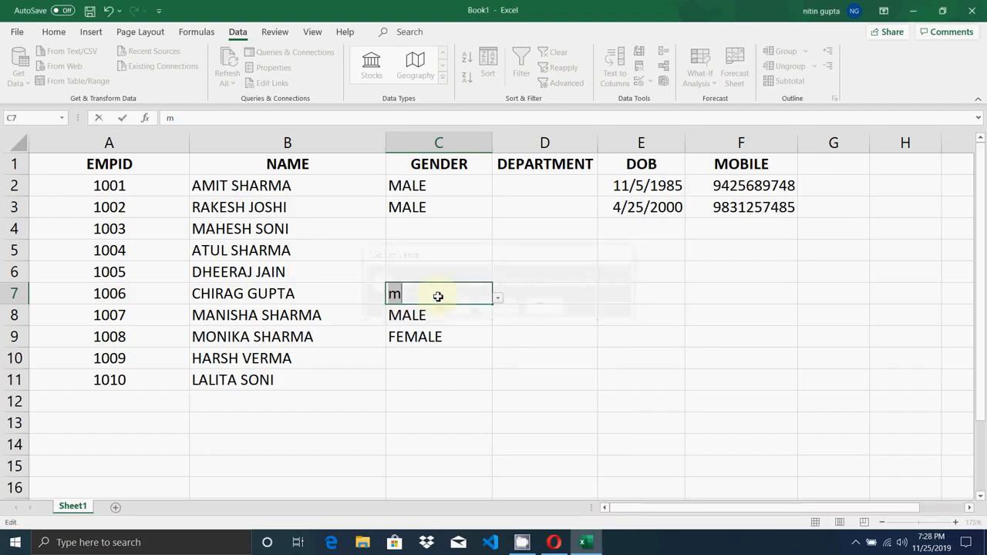
pyautogui.click(499, 301)
pyautogui.click(498, 305)
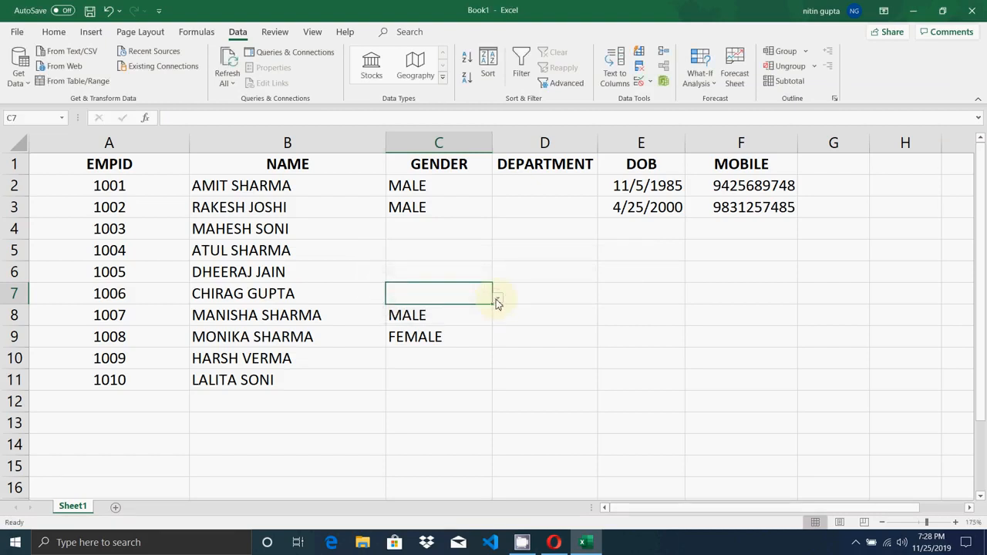
pyautogui.click(497, 300)
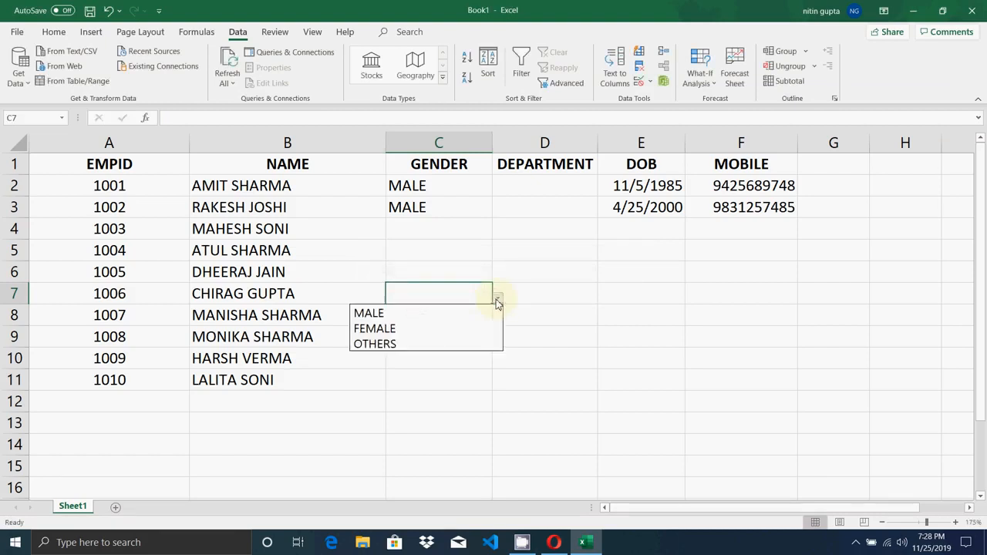
pyautogui.click(456, 328)
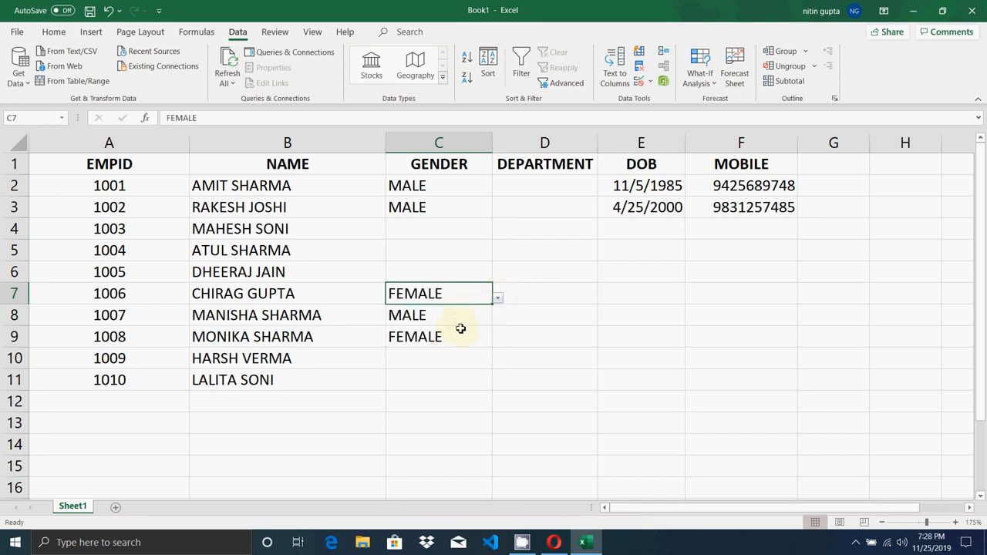
pyautogui.click(425, 255)
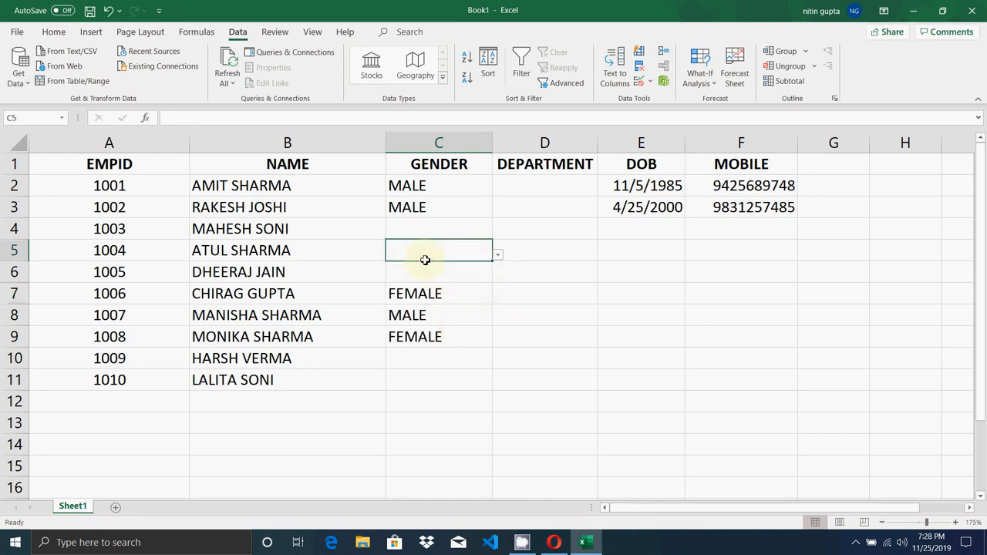
pyautogui.click(548, 182)
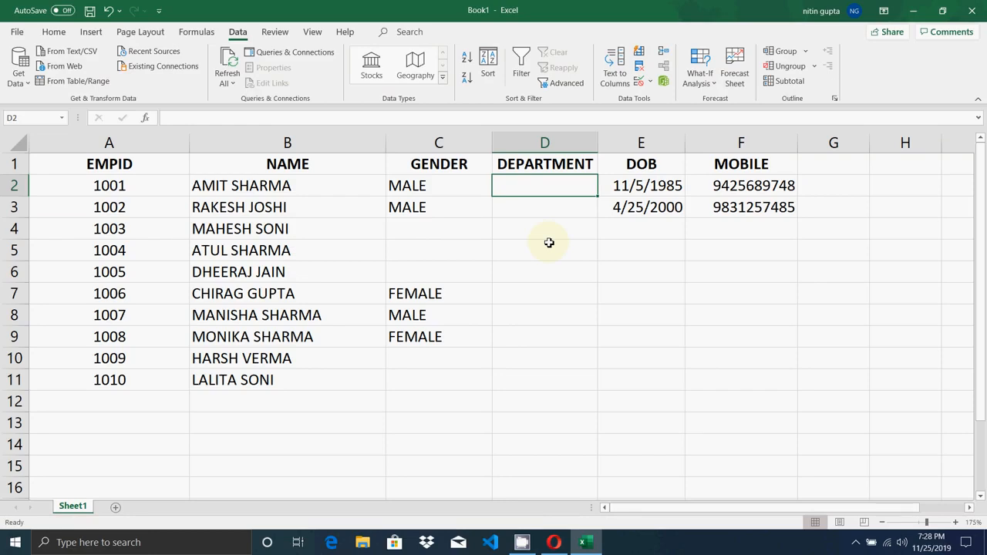
pyautogui.write('sales')
pyautogui.press('Return')
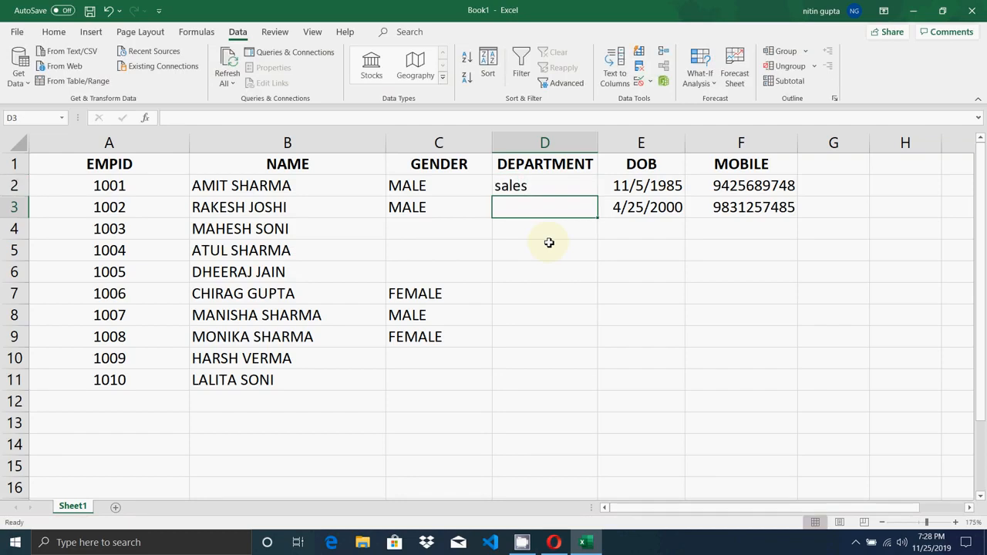
pyautogui.write('market')
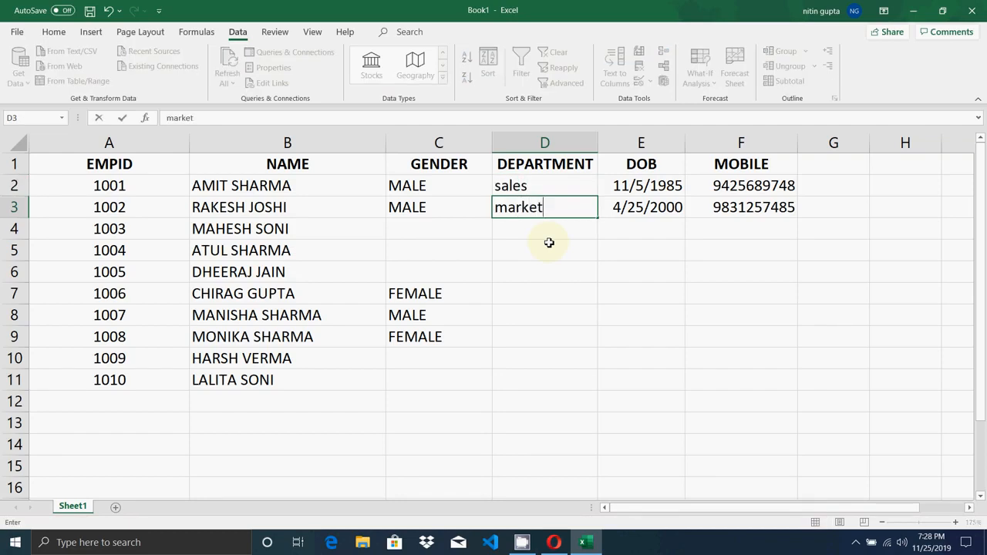
pyautogui.write('ing')
pyautogui.press('Return')
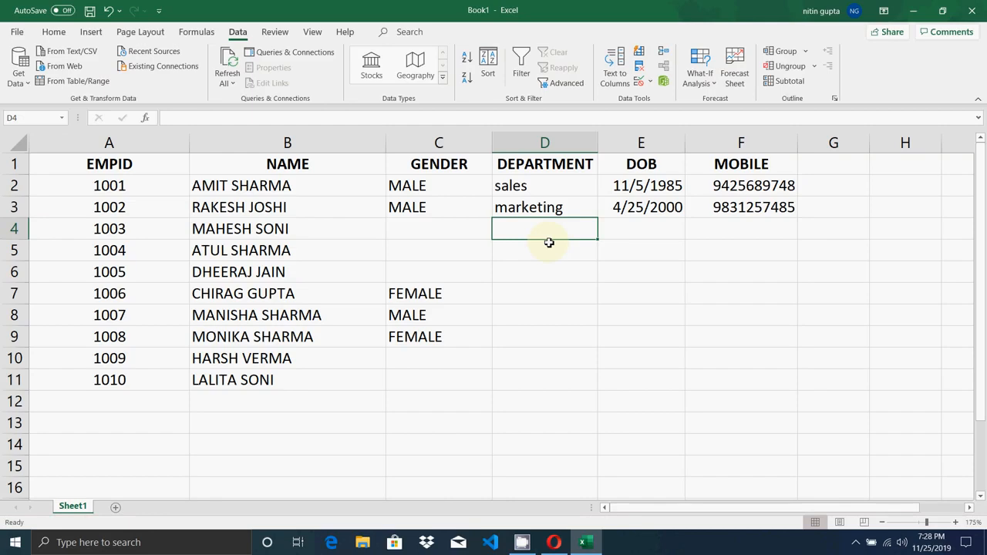
pyautogui.press('Up')
pyautogui.press('Up')
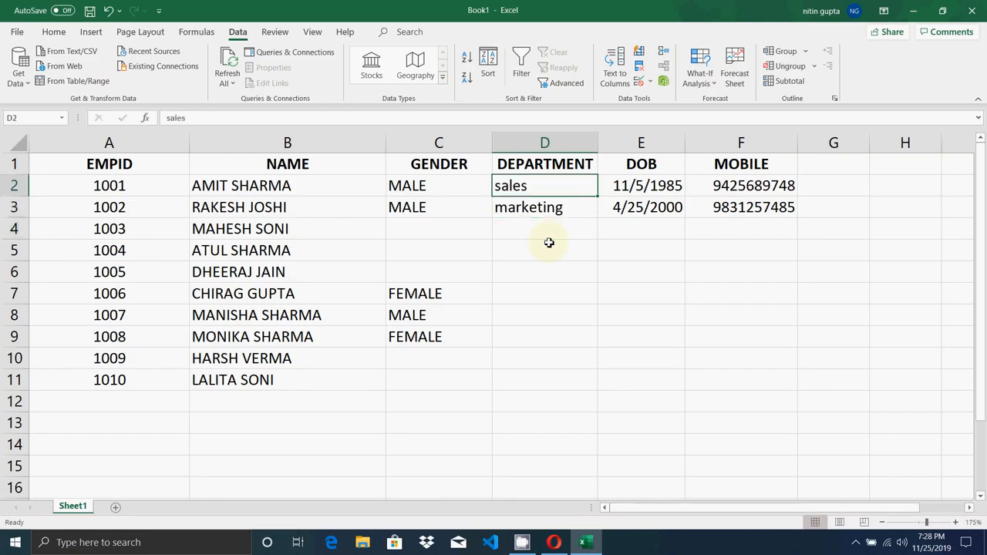
pyautogui.hotkey('shift', 'Down')
pyautogui.hotkey('shift', 'Down')
pyautogui.hotkey('shift', 'Down')
pyautogui.hotkey('shift', 'Down')
pyautogui.hotkey('shift', 'Down')
pyautogui.hotkey('shift', 'Down')
pyautogui.hotkey('shift', 'Down')
pyautogui.hotkey('shift', 'Down')
pyautogui.hotkey('shift', 'Down')
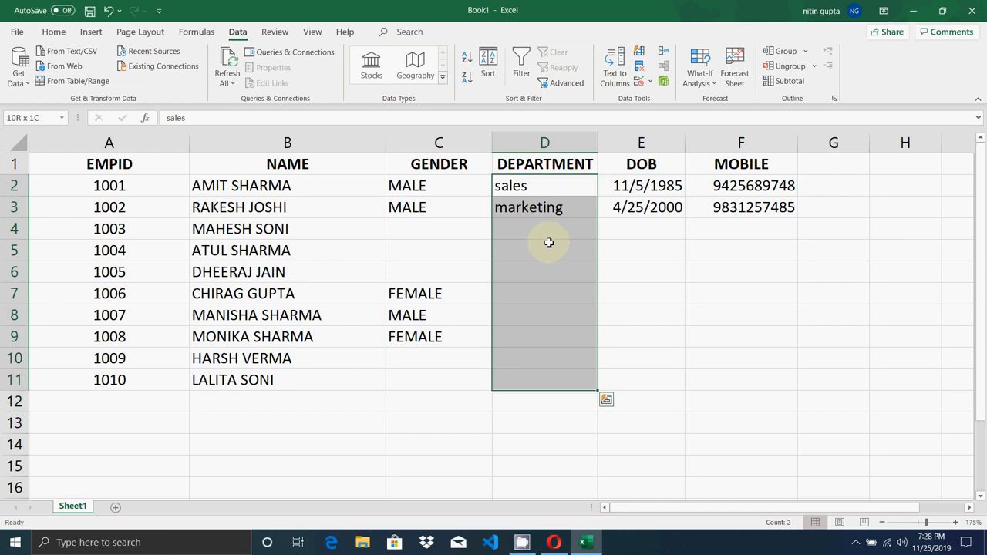
pyautogui.press('Delete')
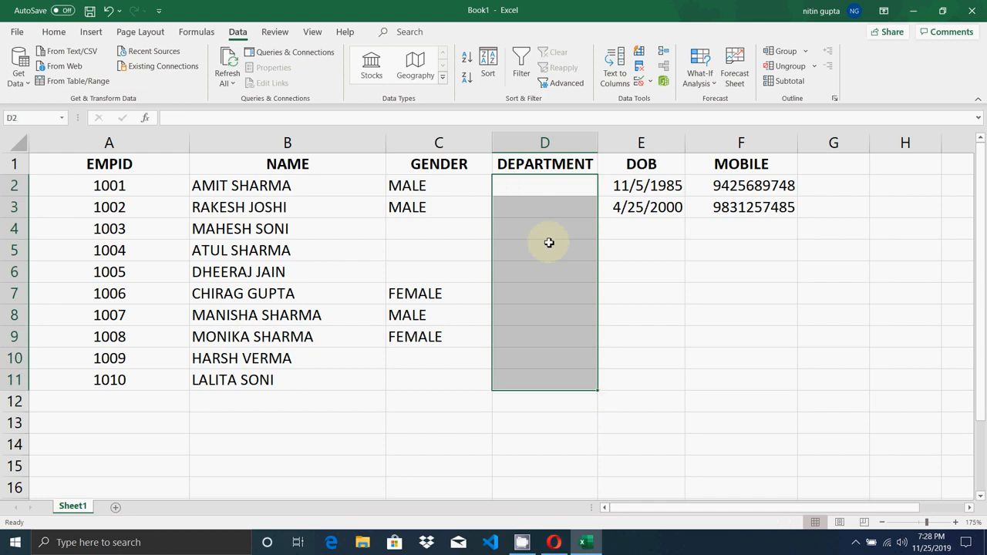
# - Give D2:D11 a List validation with source SALES,MARKETING,PACKAGING,ACCOUNTS
pyautogui.click(649, 81)
pyautogui.click(650, 101)
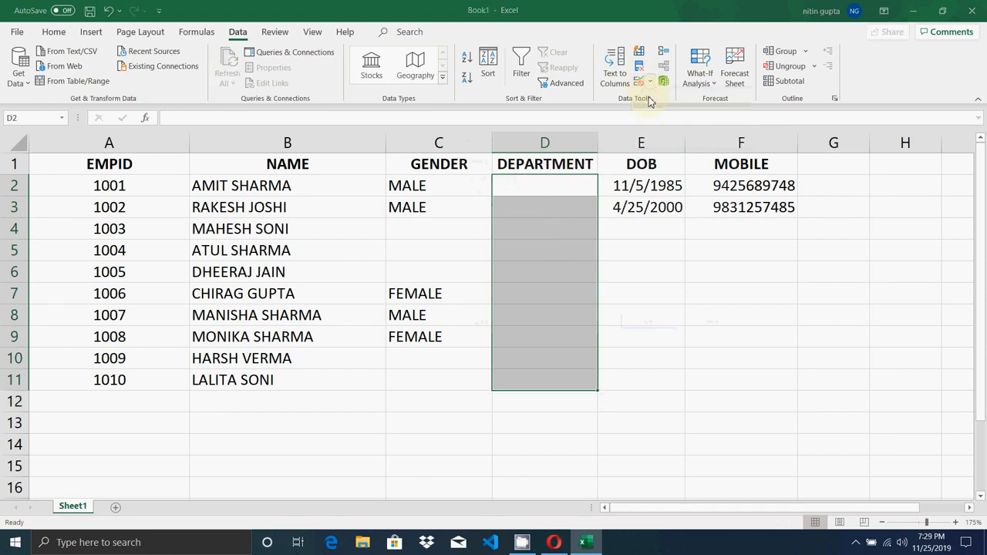
pyautogui.click(520, 203)
pyautogui.click(503, 240)
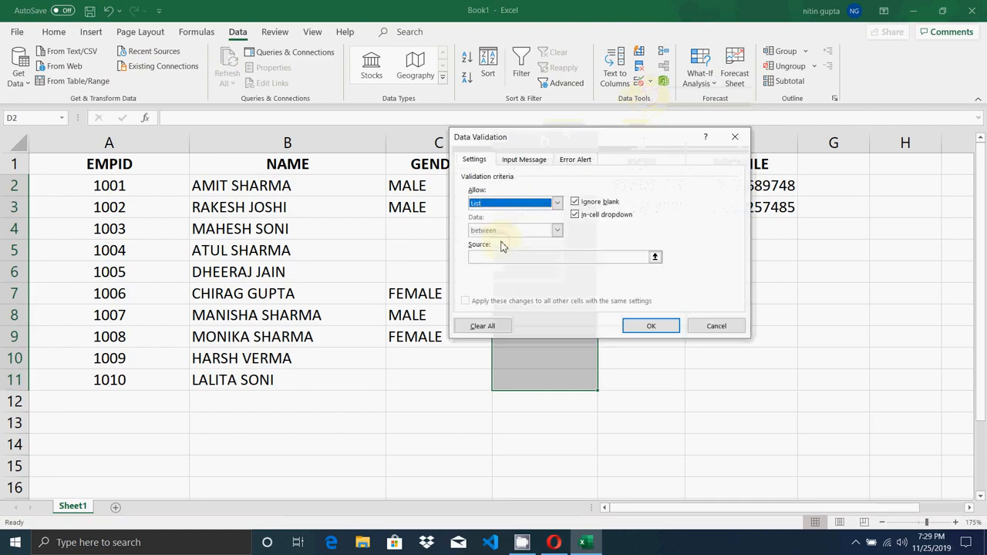
pyautogui.click(505, 258)
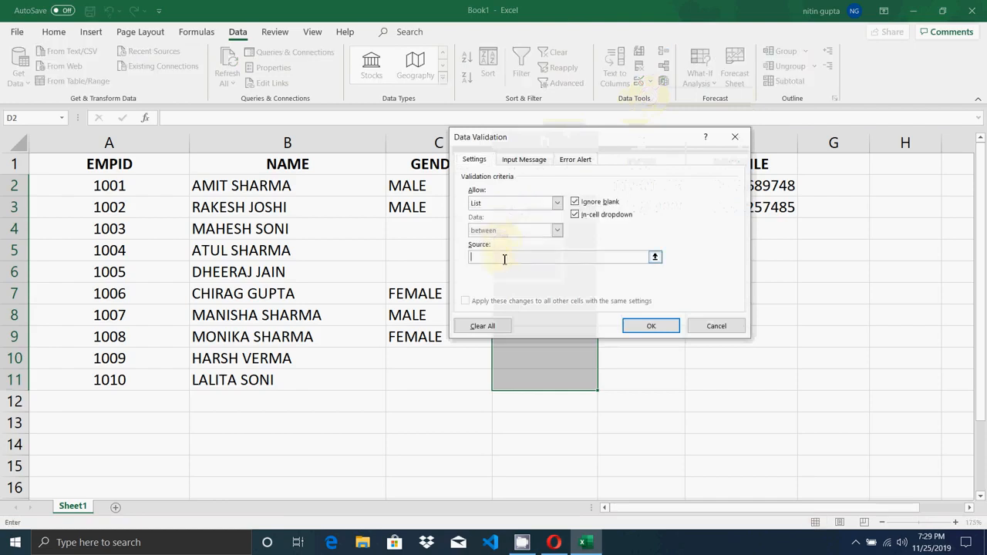
pyautogui.write('ma')
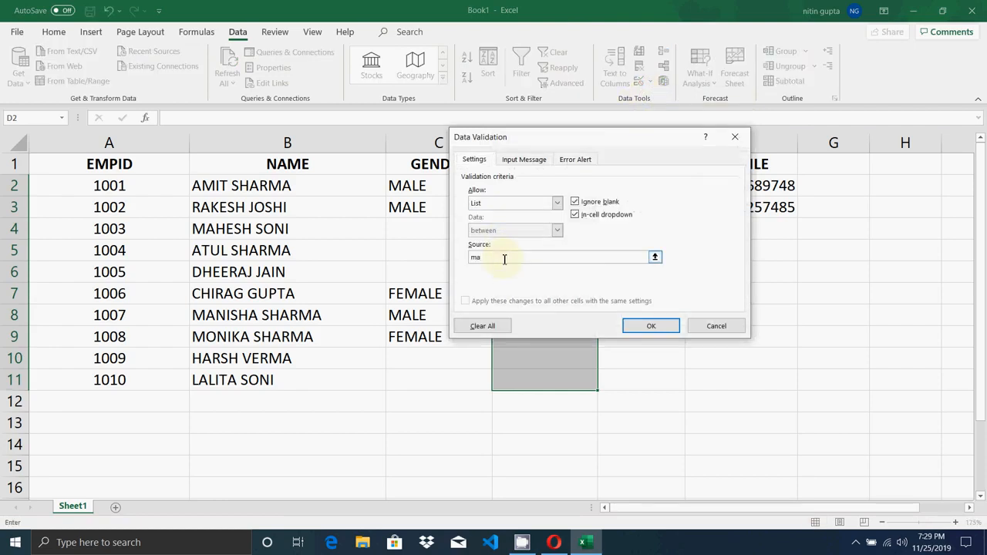
pyautogui.press('BackSpace')
pyautogui.press('BackSpace')
pyautogui.write('MARKET')
pyautogui.press('BackSpace')
pyautogui.press('BackSpace')
pyautogui.press('BackSpace')
pyautogui.press('BackSpace')
pyautogui.press('BackSpace')
pyautogui.press('BackSpace')
pyautogui.write('SALES,MARKETING,PACKAGING,ACCOUNTS')
pyautogui.click(638, 326)
pyautogui.click(575, 187)
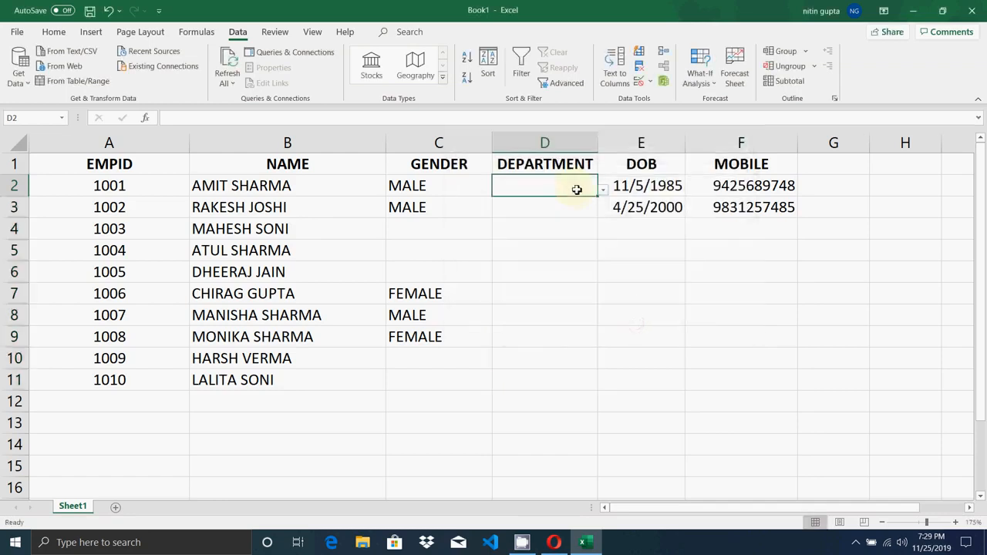
# - Pick SALES, MARKETING, PACKAGING, ACCOUNTS and SALES from the dropdowns in D2 through D6
pyautogui.click(604, 190)
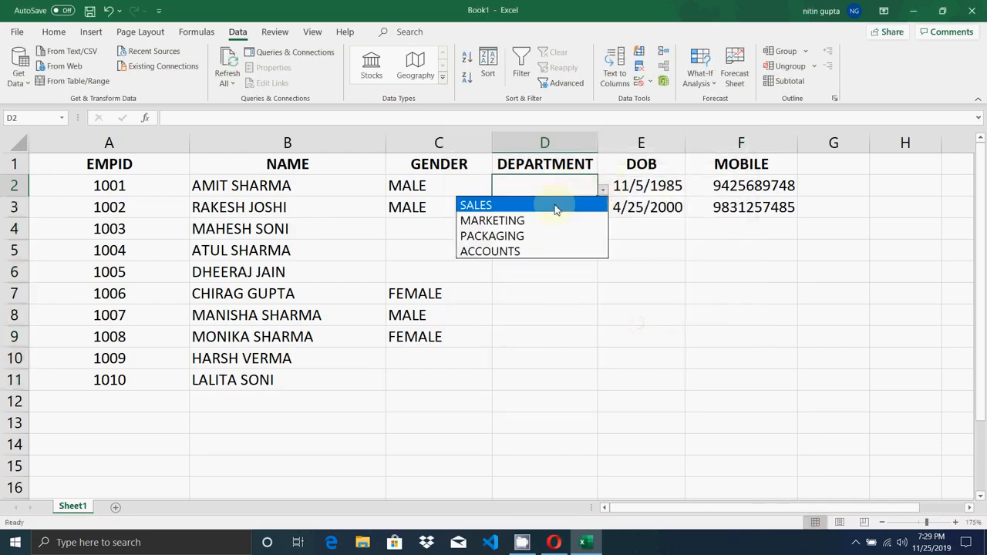
pyautogui.click(554, 206)
pyautogui.click(590, 210)
pyautogui.click(604, 211)
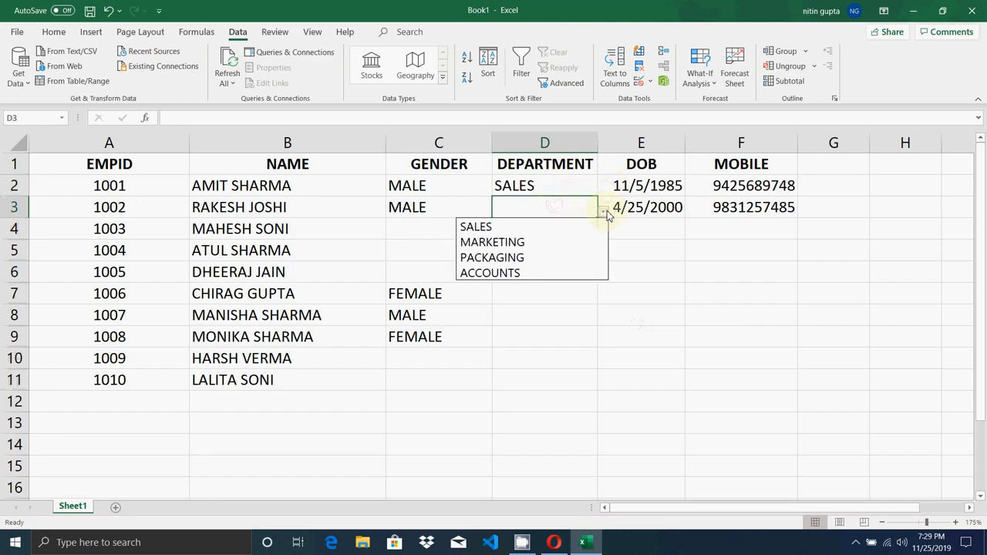
pyautogui.click(548, 242)
pyautogui.click(549, 231)
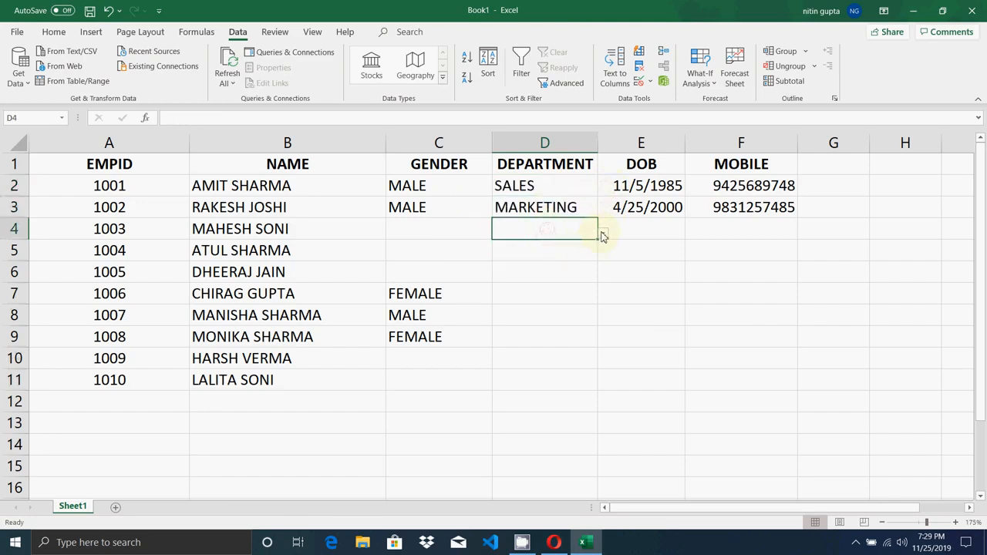
pyautogui.click(604, 234)
pyautogui.click(522, 280)
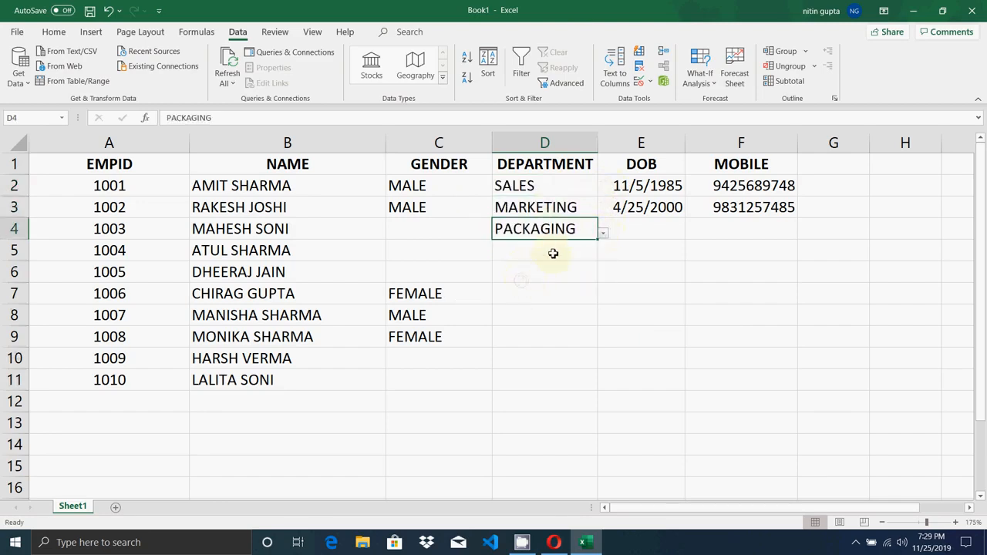
pyautogui.click(553, 254)
pyautogui.click(603, 255)
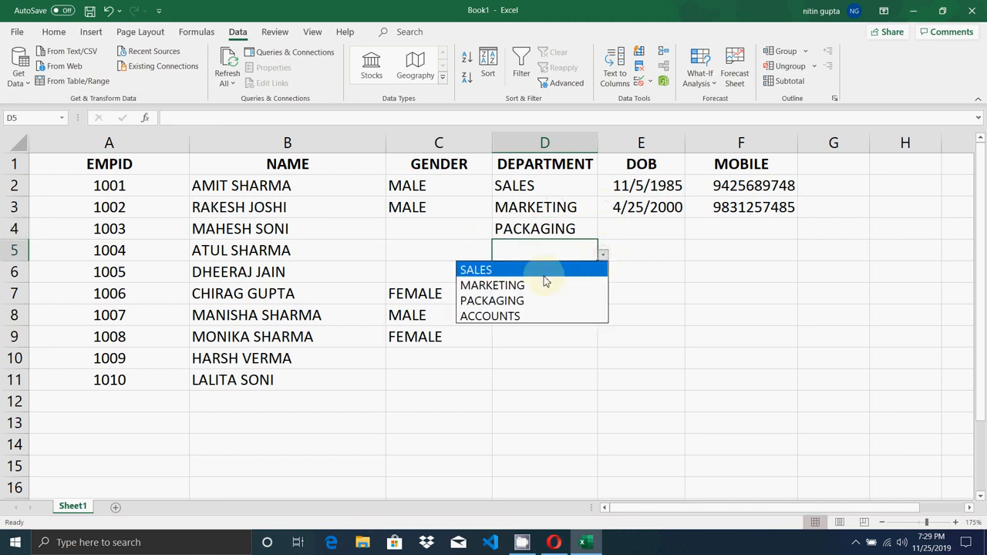
pyautogui.click(529, 316)
pyautogui.click(580, 276)
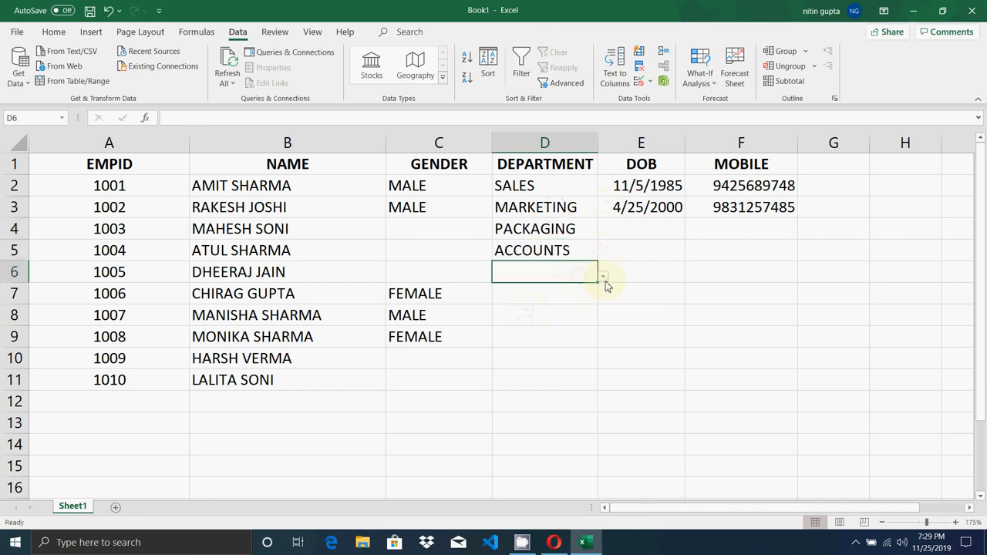
pyautogui.click(605, 282)
pyautogui.click(551, 289)
pyautogui.click(545, 294)
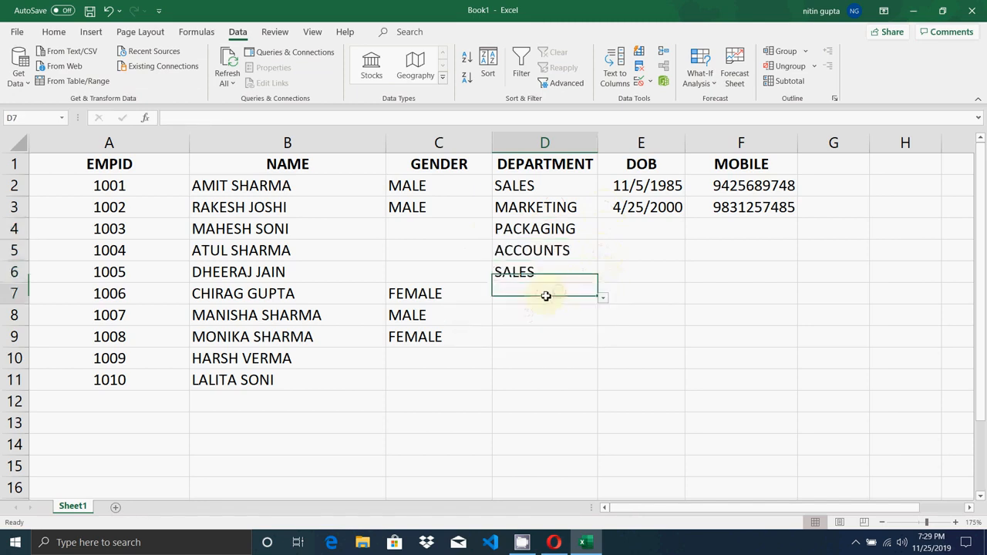
# - Test D7 with the invalid SALESSS, cancel it, then enter SALES in D7
pyautogui.write('SALES')
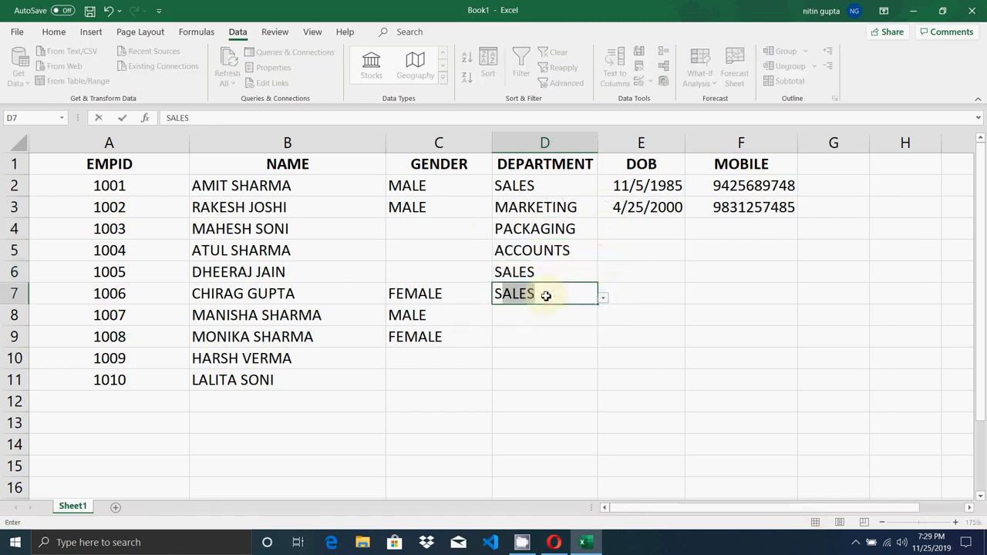
pyautogui.click(546, 296)
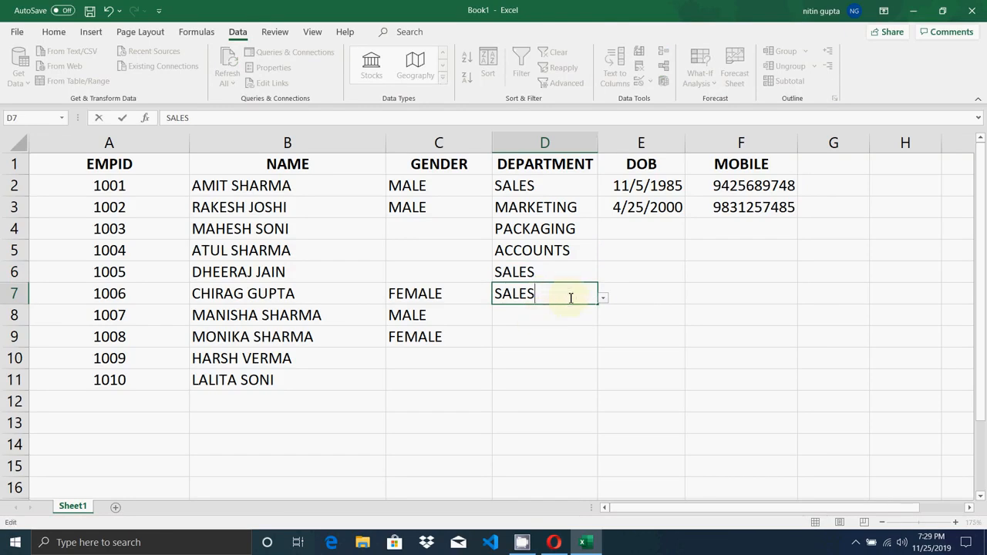
pyautogui.write('SS')
pyautogui.press('Return')
pyautogui.press('Return')
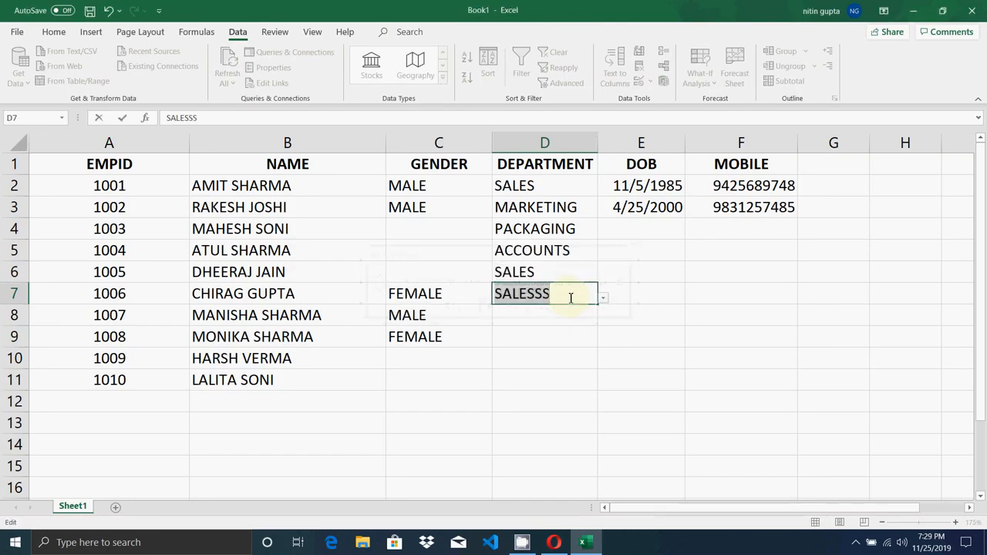
pyautogui.press('Escape')
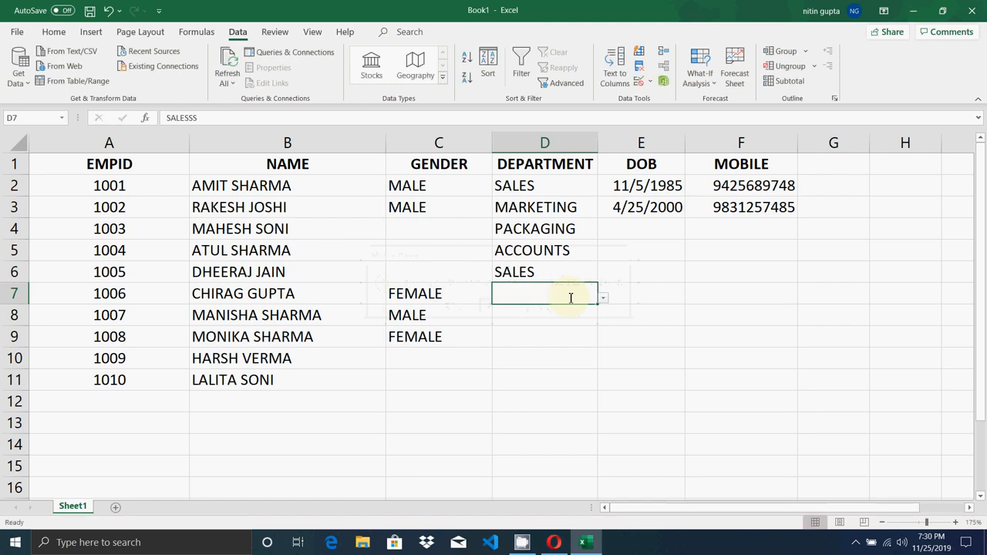
pyautogui.press('Return')
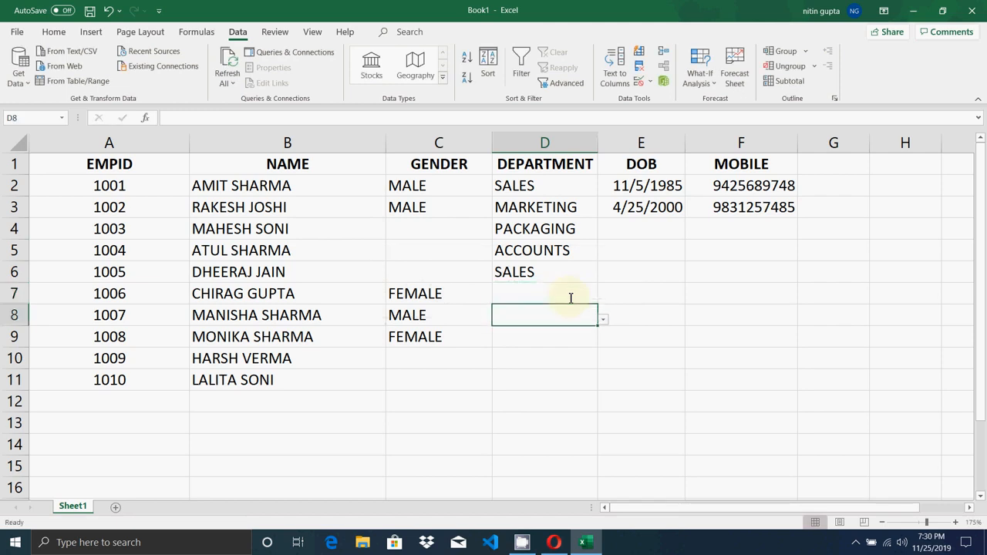
pyautogui.click(571, 298)
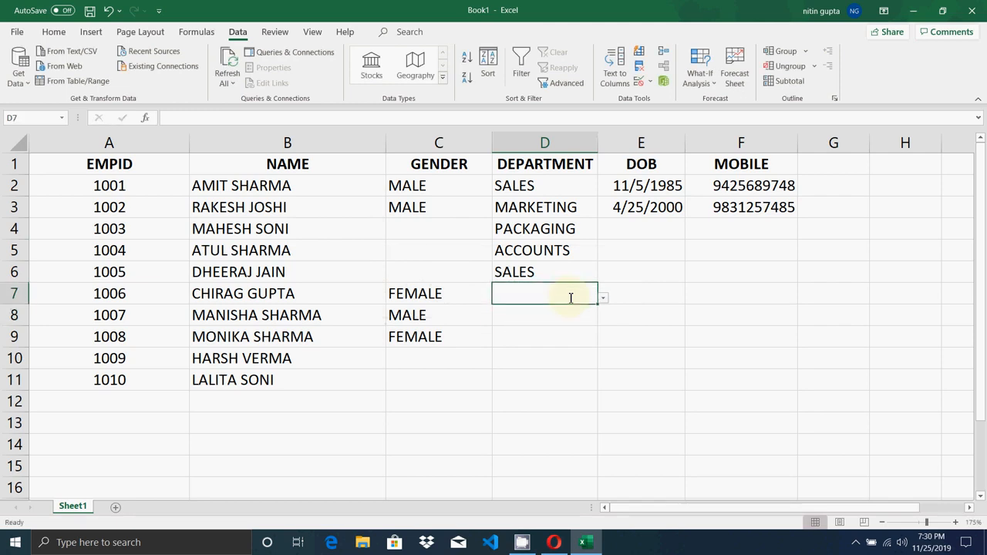
pyautogui.write('SA')
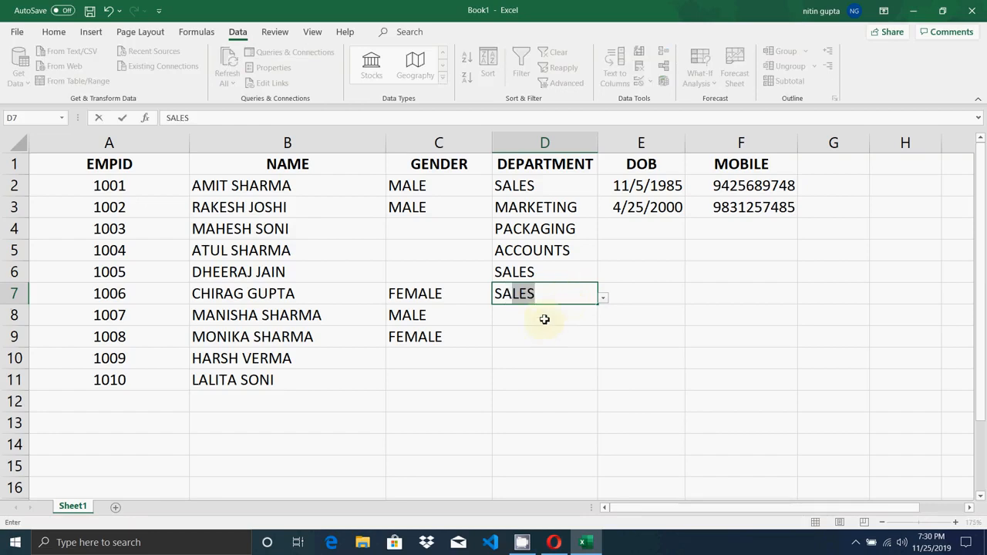
pyautogui.press('Return')
# - Set D8 to MARKETING, D9 to SALES and D10 to SALES
pyautogui.click(603, 322)
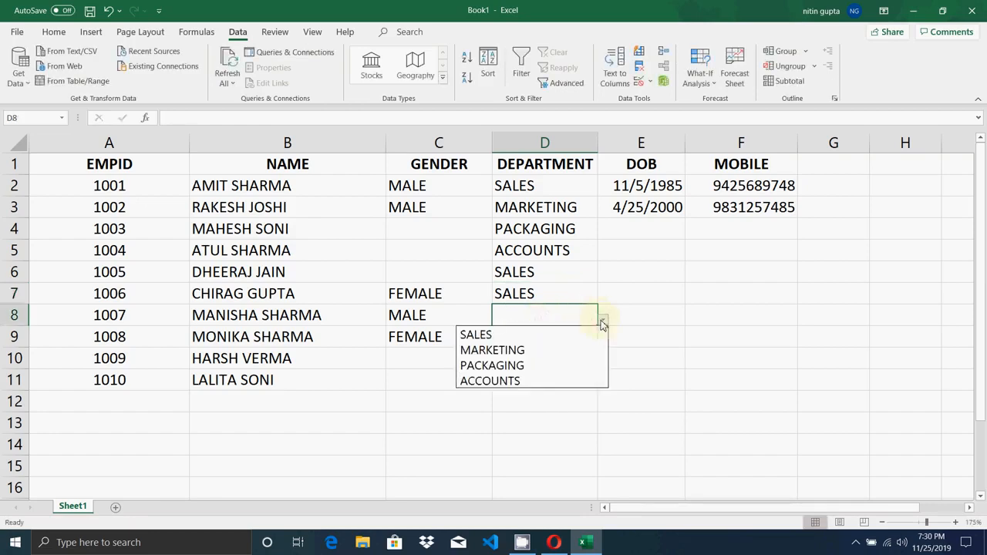
pyautogui.click(535, 348)
pyautogui.click(533, 342)
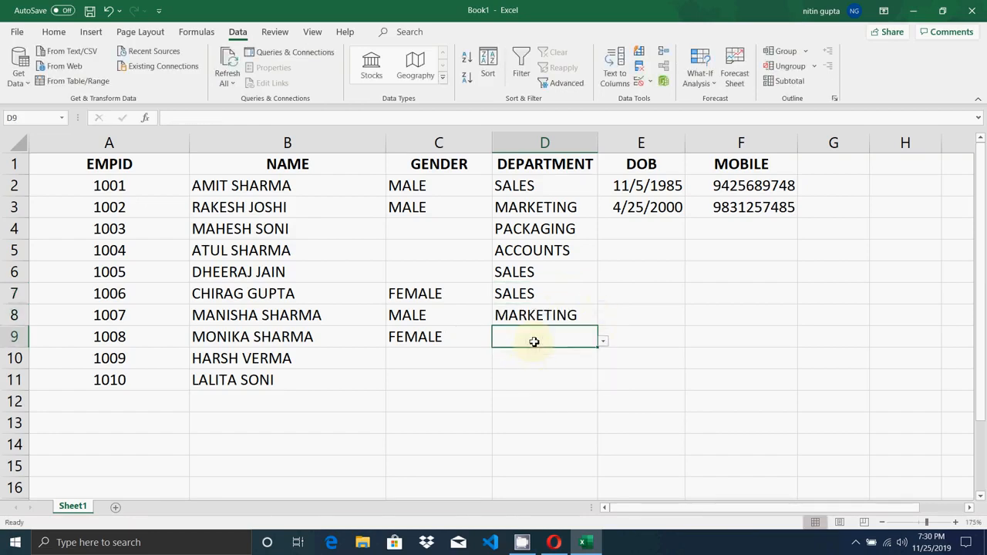
pyautogui.click(602, 341)
pyautogui.click(539, 358)
pyautogui.click(538, 358)
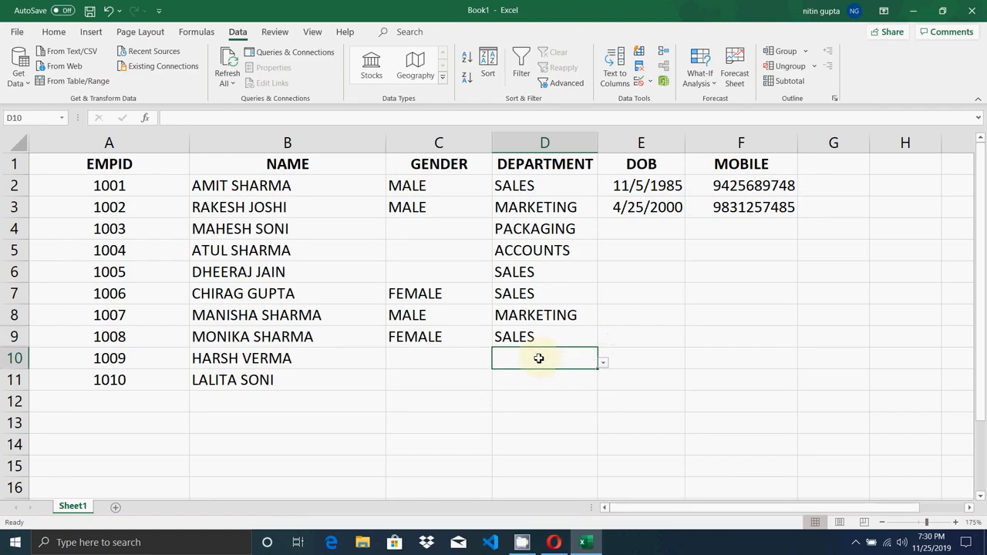
pyautogui.write('SALES')
pyautogui.click(536, 380)
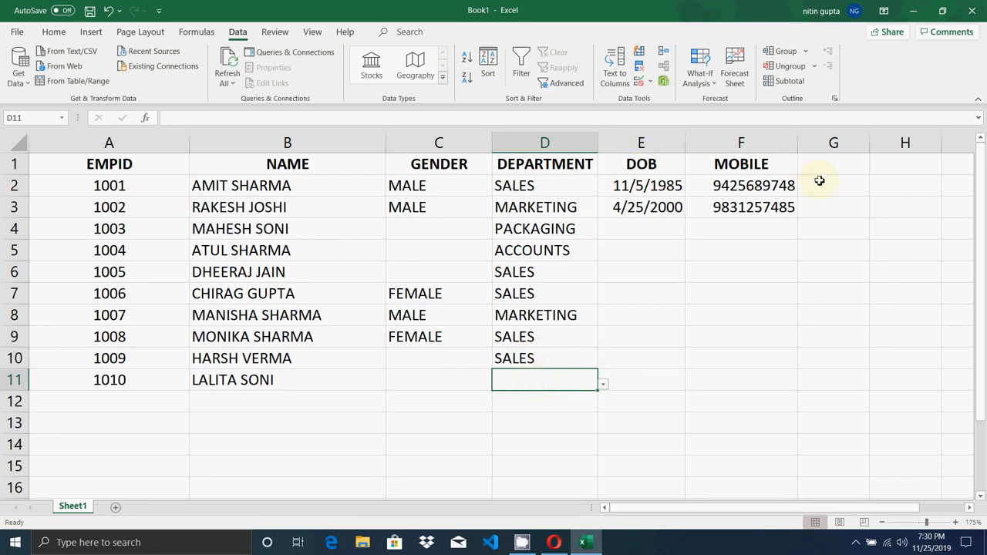
pyautogui.click(846, 167)
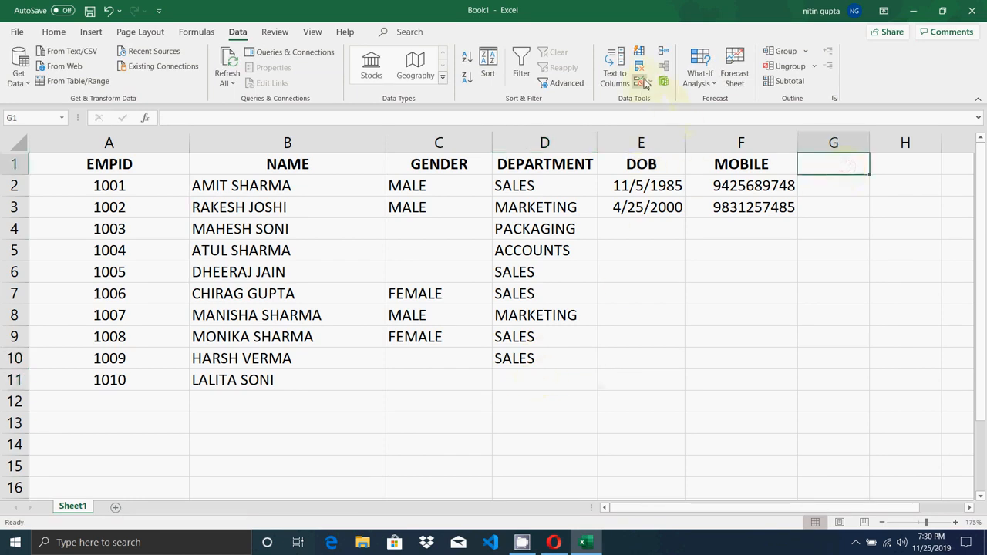
# - Type the TIME heading in G1 and select G2:G11 below it
pyautogui.write('TIME')
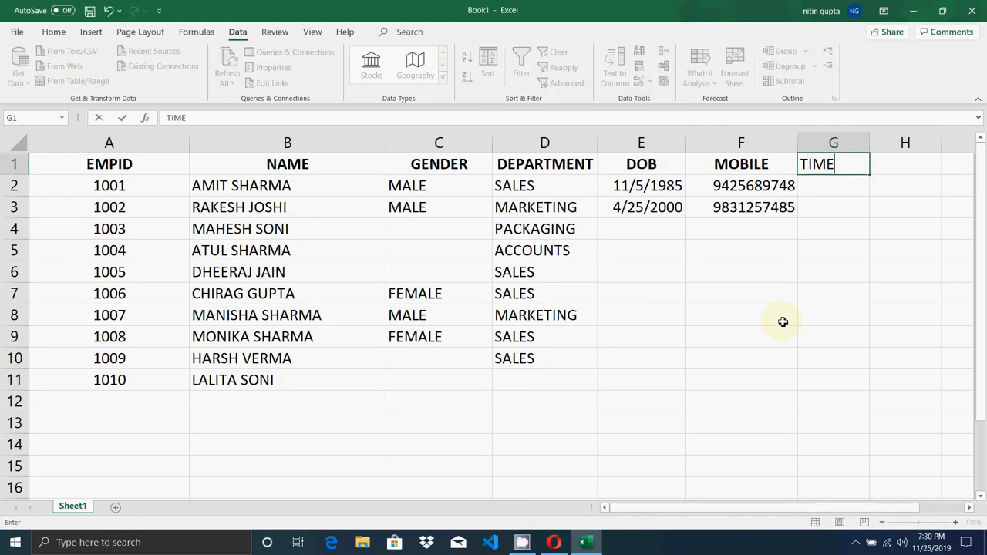
pyautogui.press('Return')
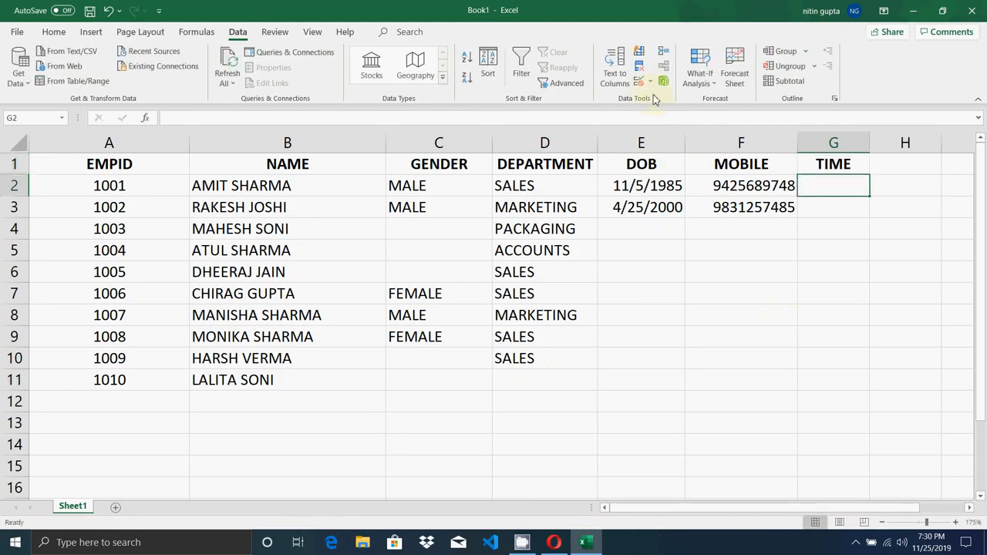
pyautogui.moveTo(827, 193); pyautogui.dragTo(823, 390)
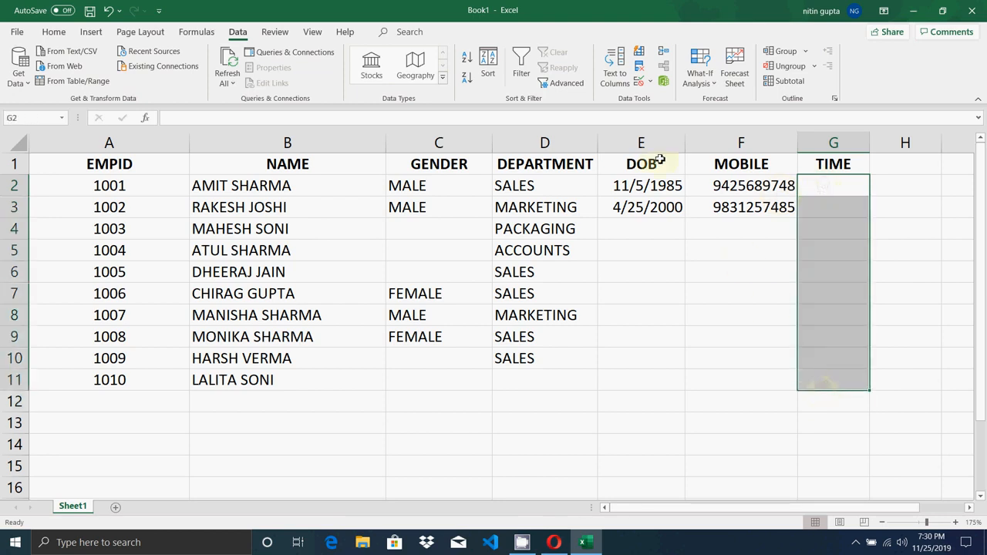
# - Add a Time validation to G2:G11 allowing times between 10:00 and 10:15
pyautogui.click(651, 85)
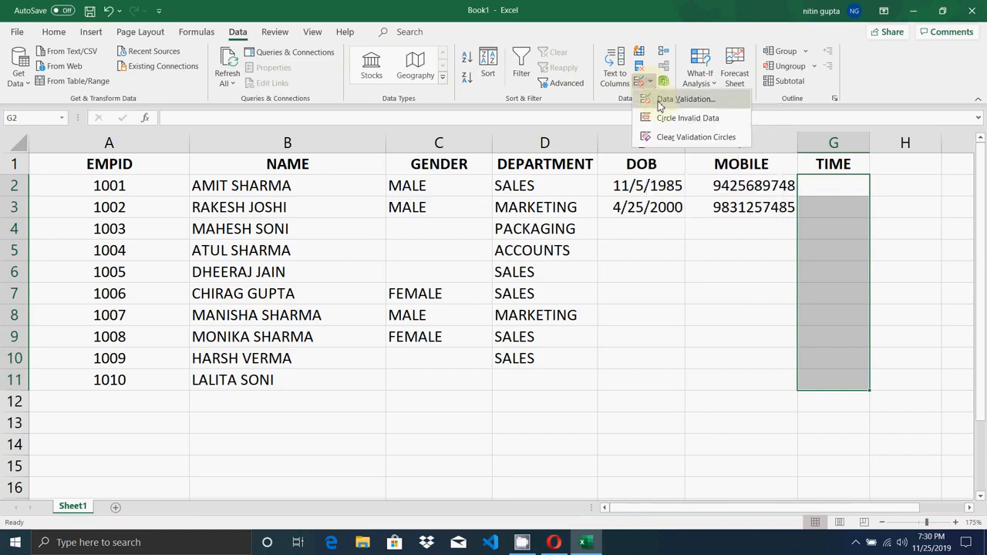
pyautogui.click(658, 101)
pyautogui.click(557, 203)
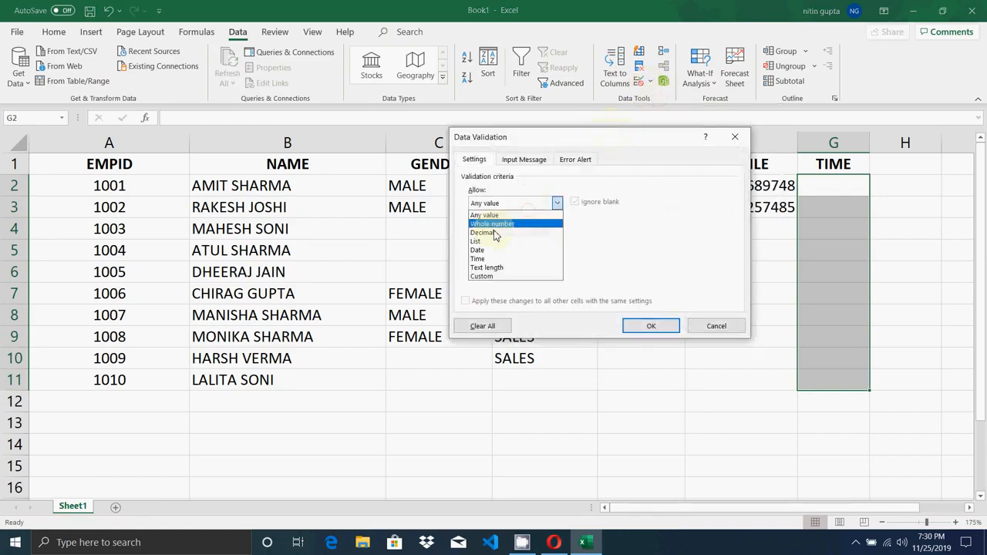
pyautogui.click(489, 259)
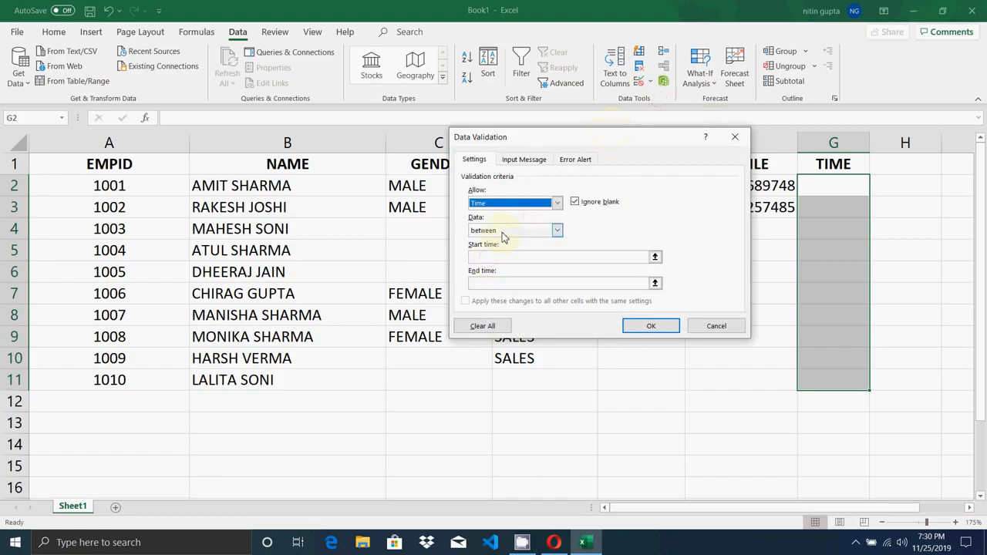
pyautogui.click(496, 258)
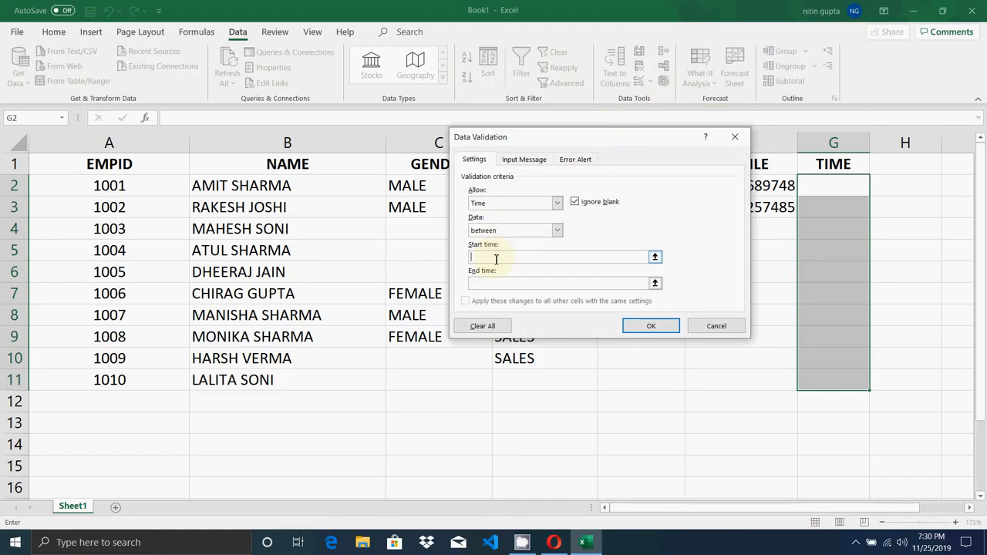
pyautogui.write('10:00')
pyautogui.click(495, 282)
pyautogui.write('10:15')
pyautogui.click(645, 326)
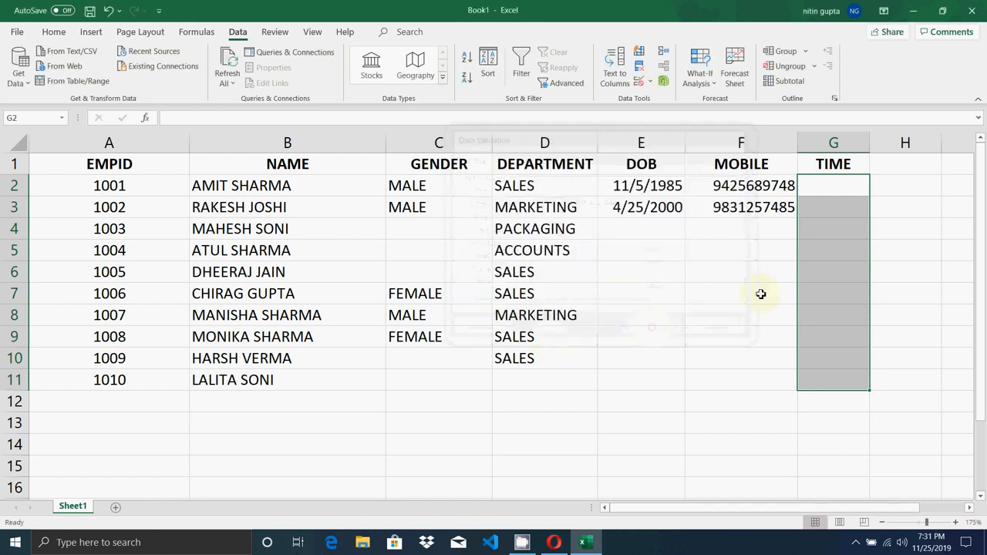
# - Enter 10:05 in G2, see 10:20 rejected in G3, then enter 10:12 there
pyautogui.click(824, 186)
pyautogui.write('1')
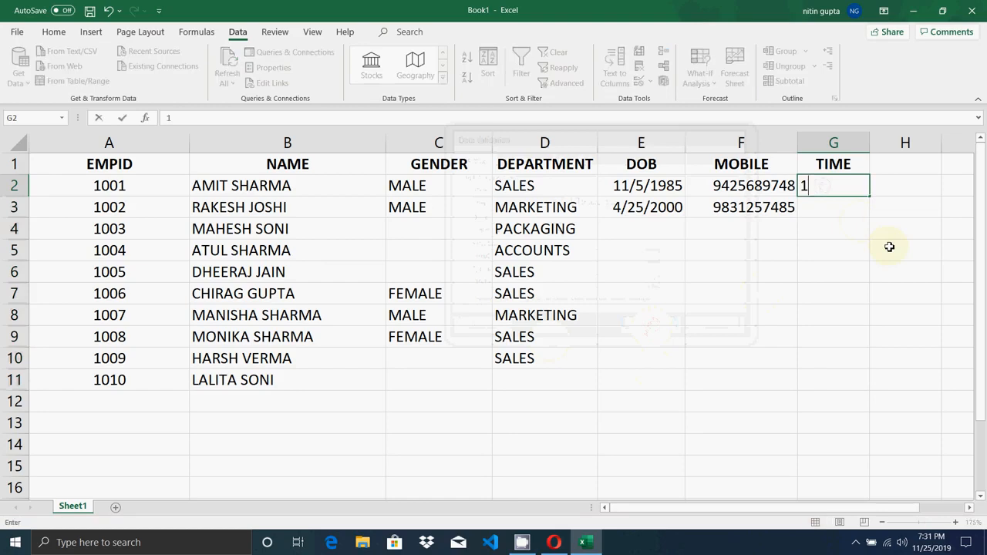
pyautogui.write('0:05')
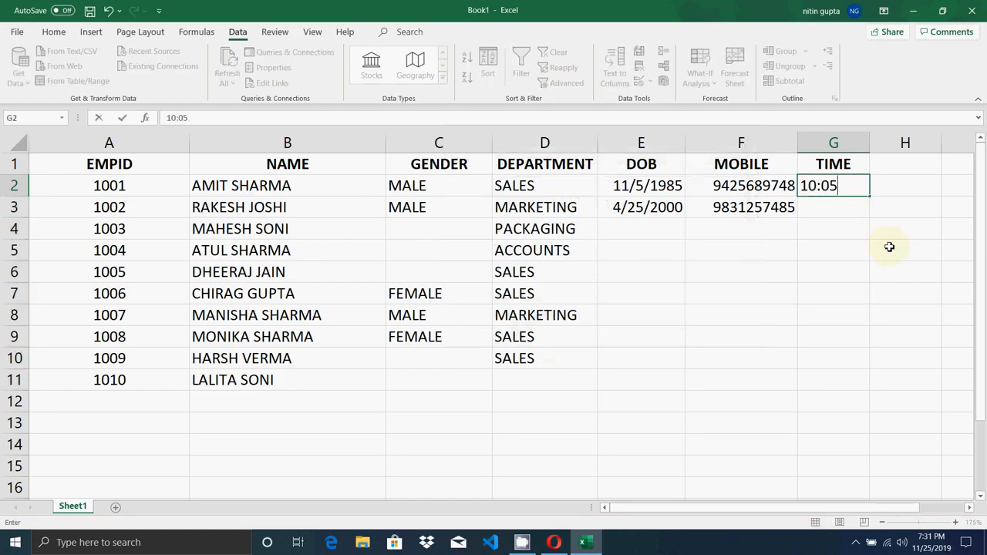
pyautogui.press('Return')
pyautogui.write('1')
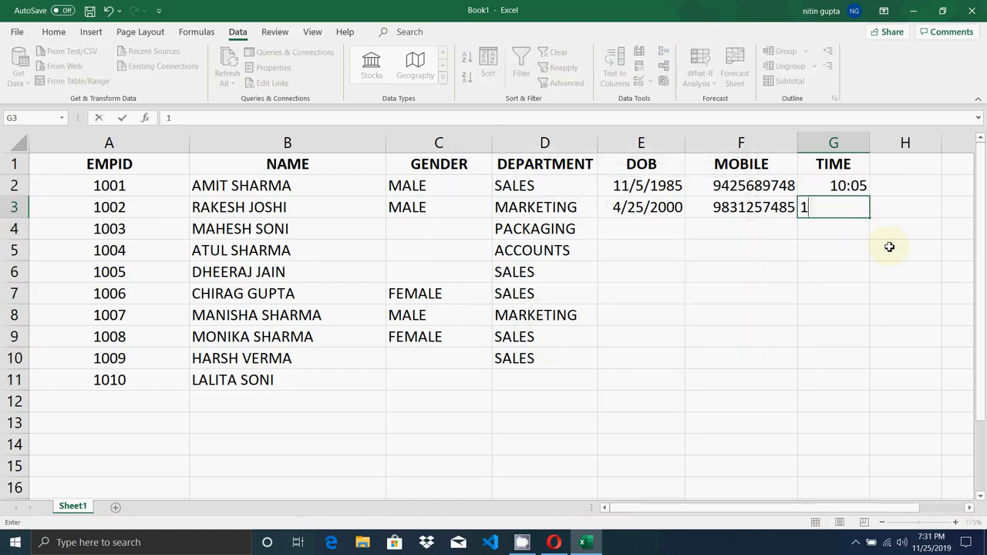
pyautogui.write('0:20')
pyautogui.press('Return')
pyautogui.press('Return')
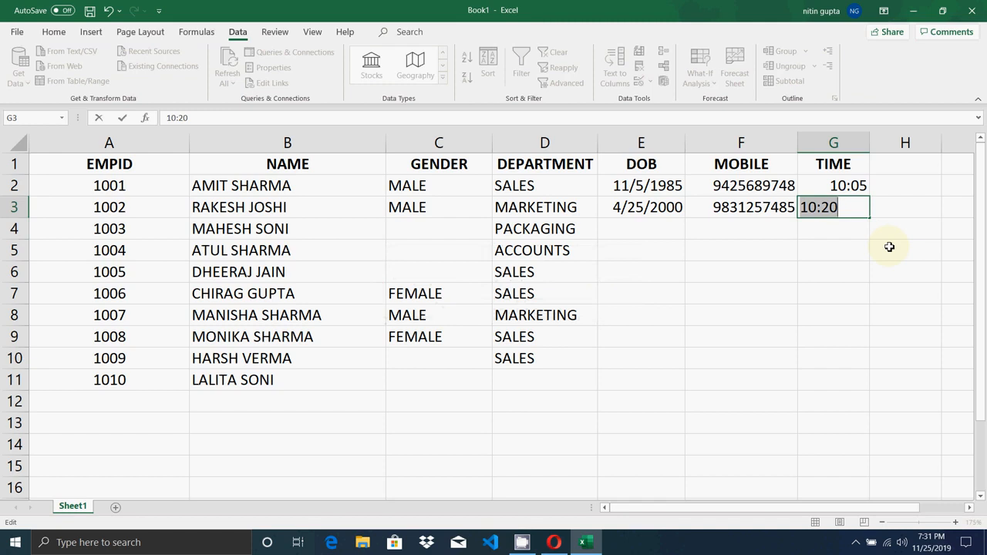
pyautogui.press('Return')
pyautogui.press('Return')
pyautogui.write('10:12')
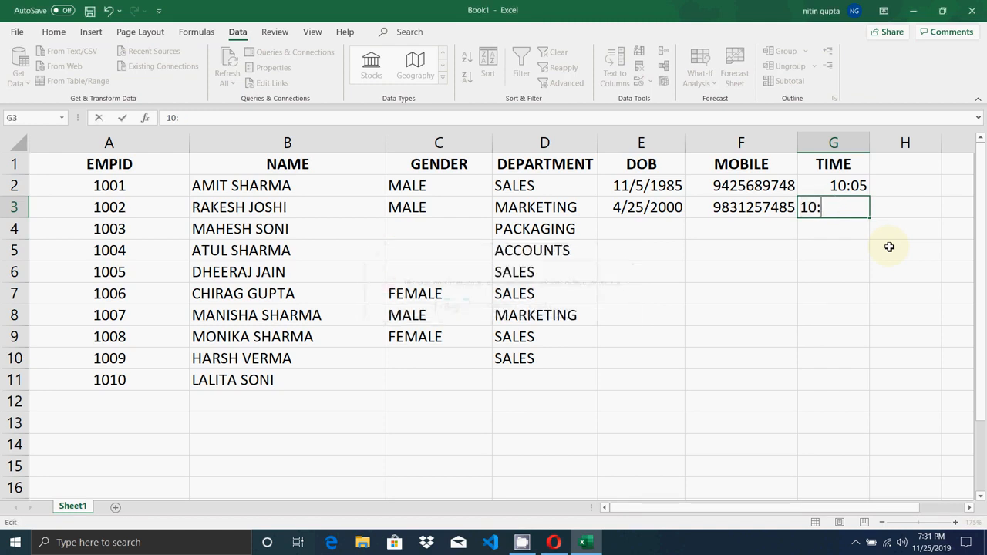
pyautogui.press('Return')
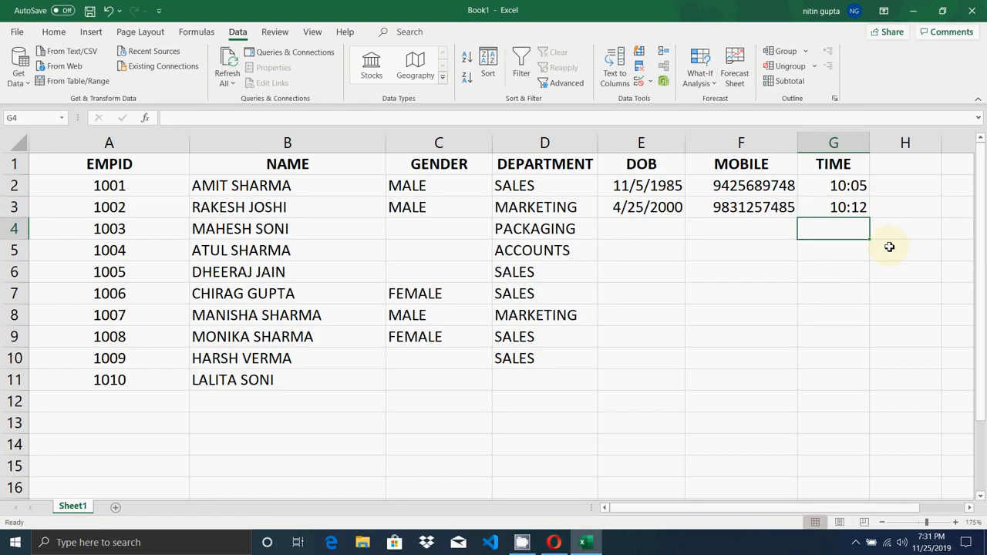
pyautogui.press('Left')
pyautogui.press('Left')
pyautogui.press('Left')
pyautogui.press('Left')
pyautogui.press('Left')
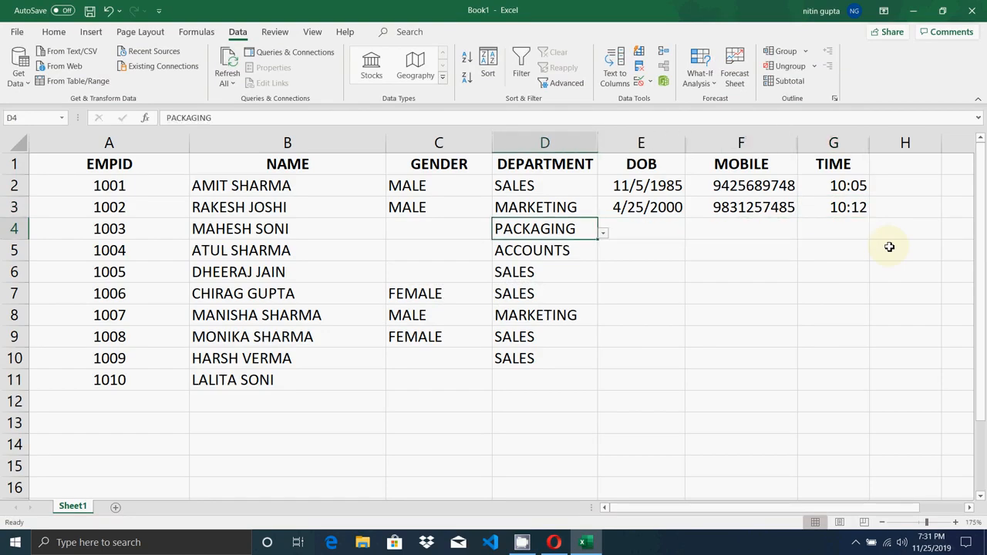
pyautogui.press('Left')
pyautogui.press('Down')
pyautogui.press('Down')
pyautogui.press('Down')
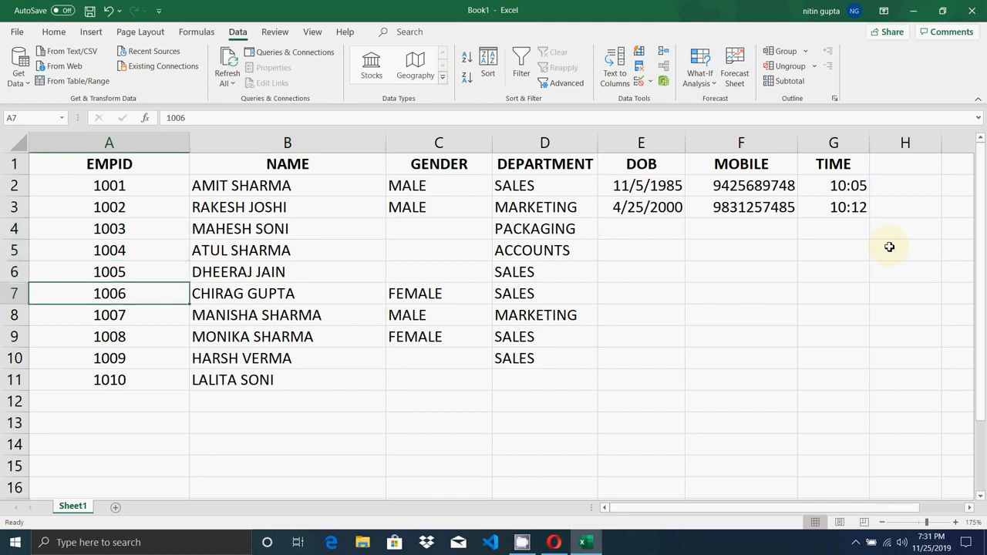
pyautogui.press('Right')
pyautogui.press('Right')
pyautogui.press('Right')
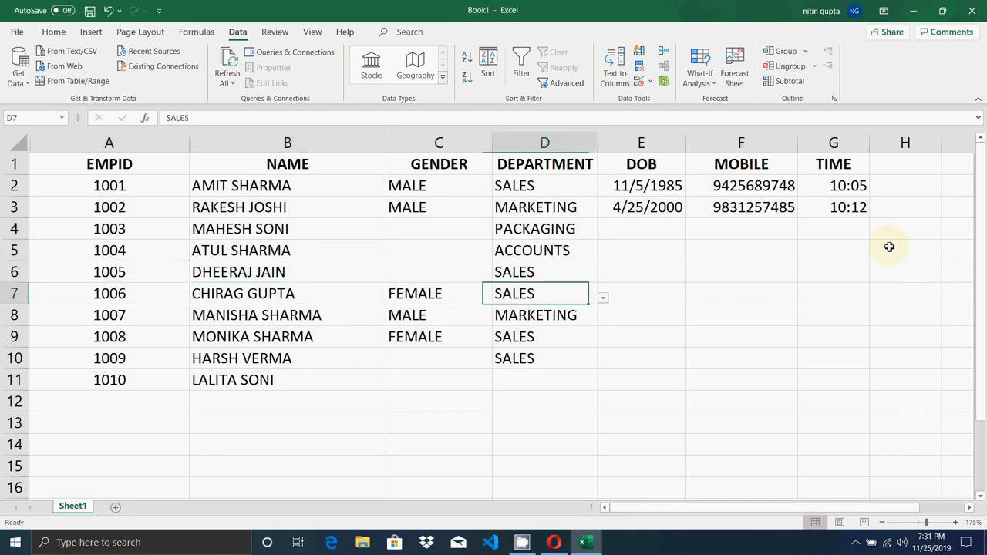
pyautogui.press('Right')
pyautogui.press('Right')
pyautogui.press('Right')
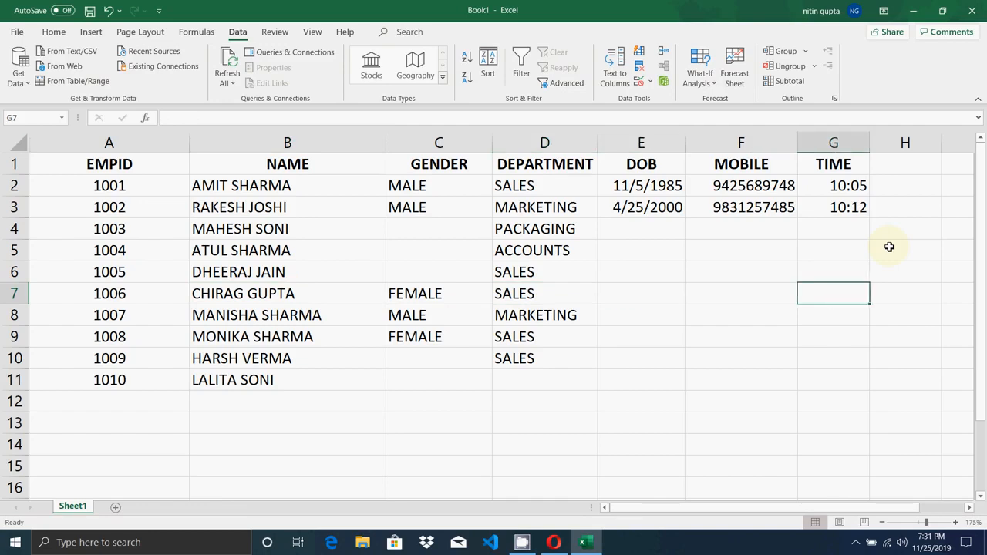
pyautogui.press('Up')
pyautogui.press('Up')
pyautogui.press('Up')
pyautogui.press('Left')
pyautogui.press('Left')
pyautogui.press('Left')
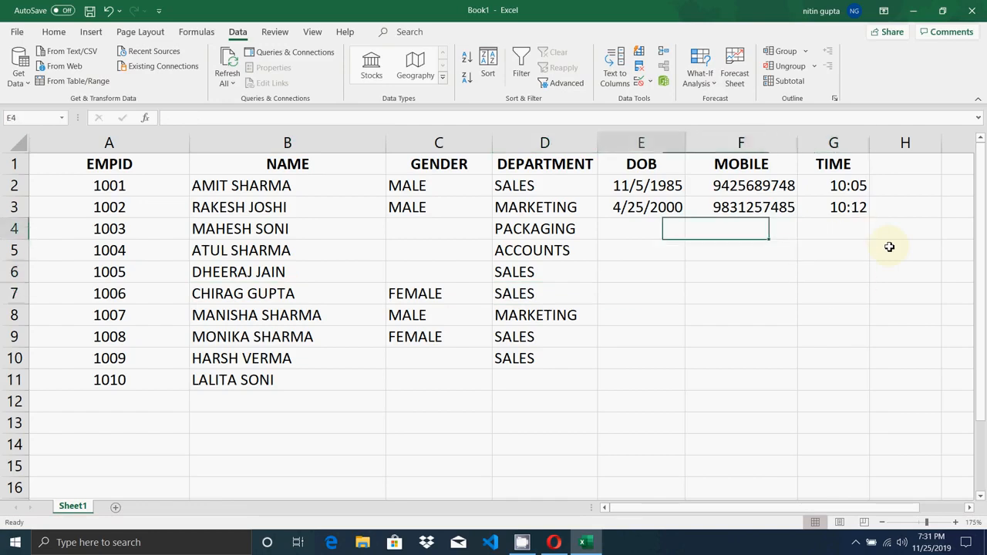
pyautogui.press('Left')
pyautogui.press('Left')
pyautogui.press('Left')
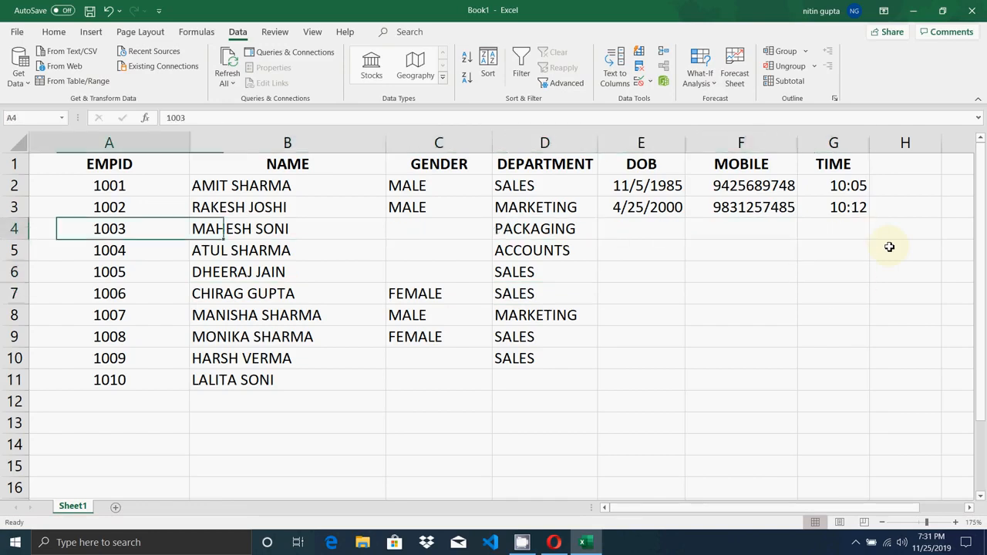
pyautogui.press('Down')
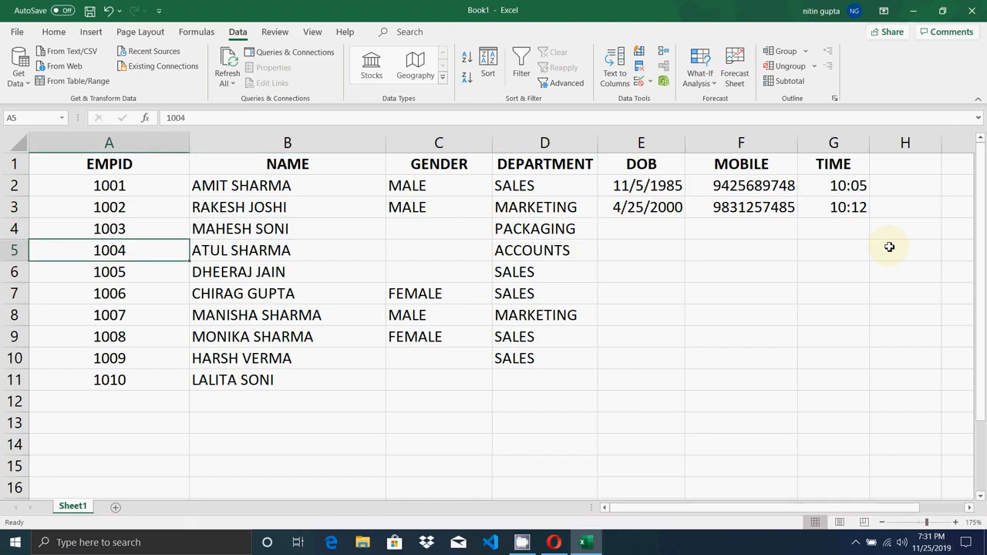
pyautogui.press('Right')
pyautogui.press('Right')
pyautogui.press('Right')
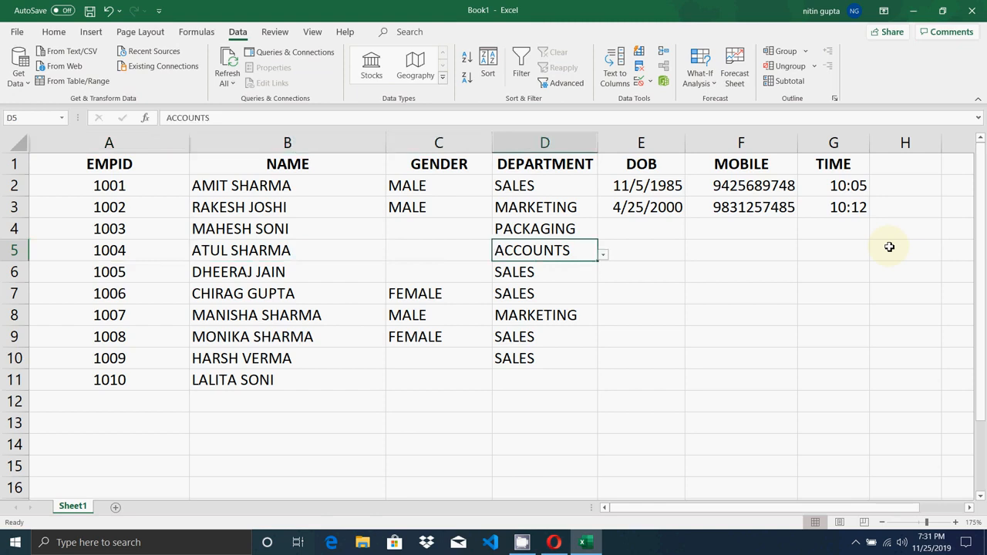